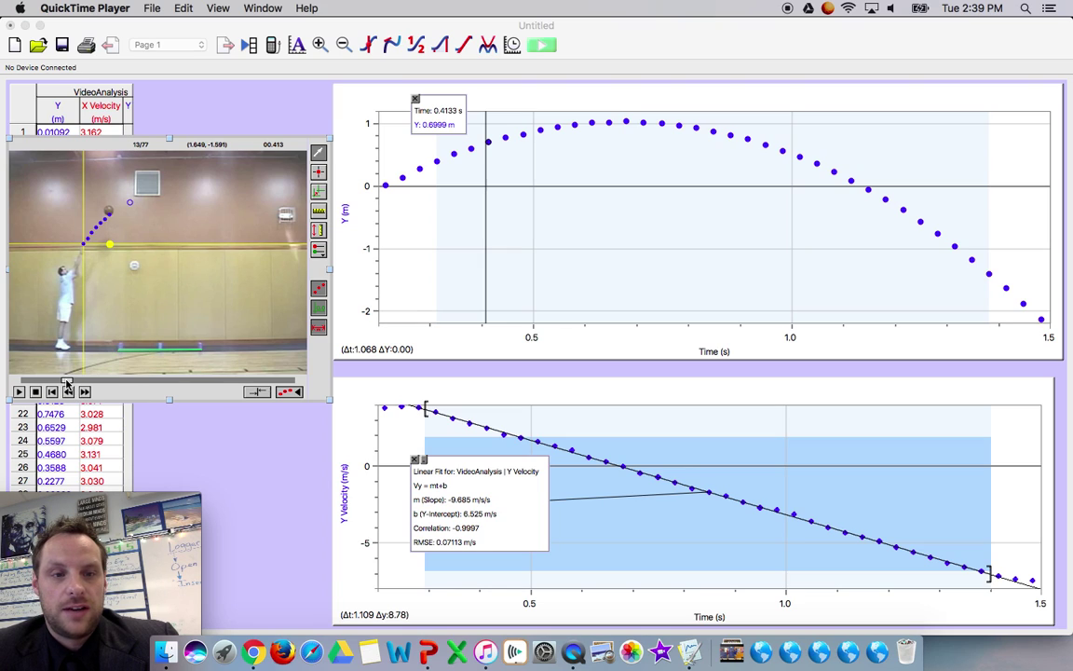
# Clear the velocity graph's shaded time range and move the Linear Fit box to the upper right
pyautogui.moveTo(68, 385); pyautogui.dragTo(143, 379)
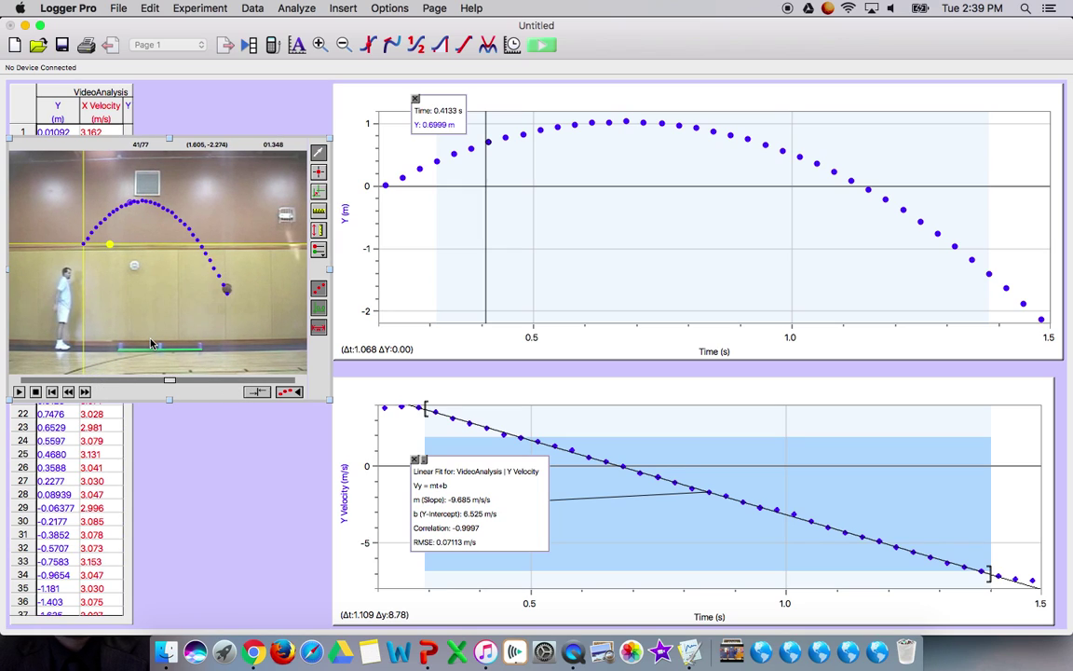
pyautogui.click(418, 172)
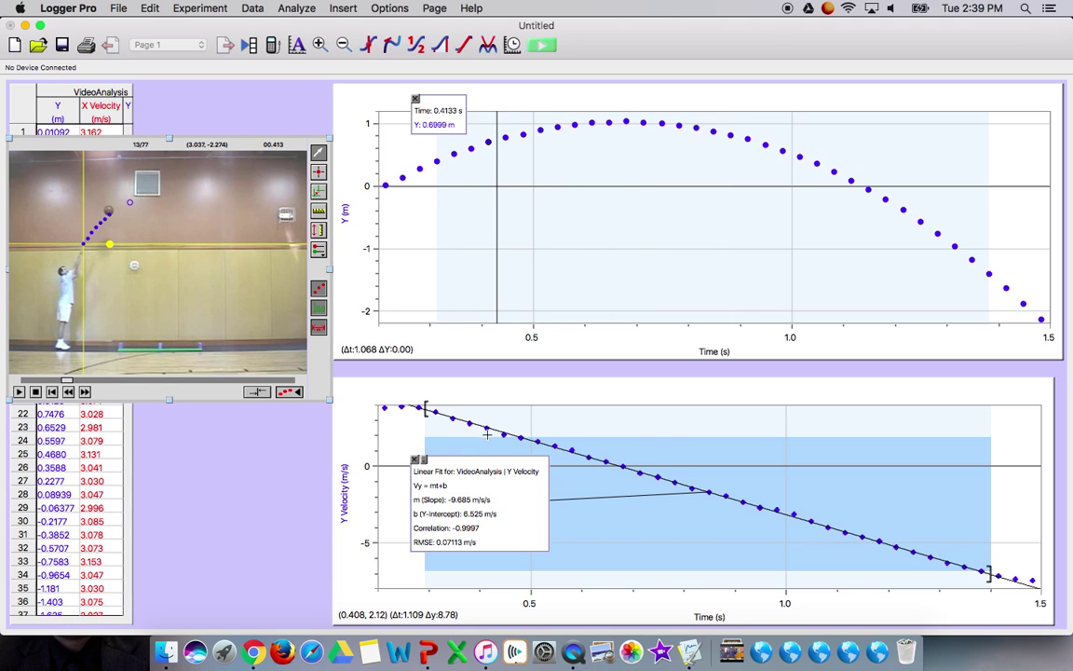
pyautogui.click(537, 418)
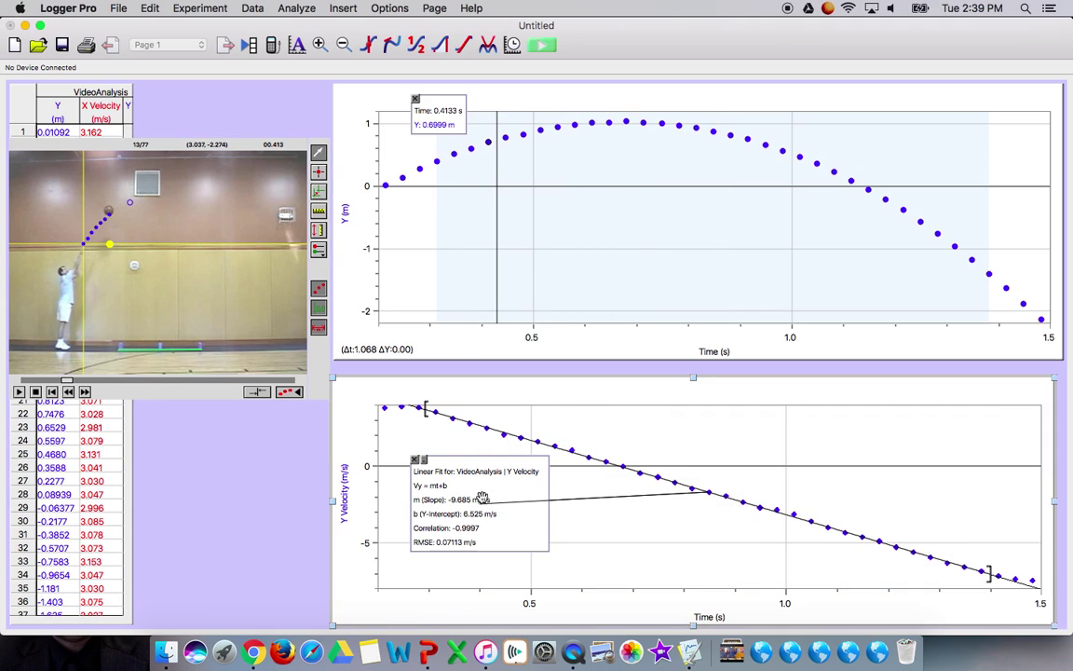
pyautogui.moveTo(451, 463)
pyautogui.mouseDown()
pyautogui.moveTo(515, 517)
pyautogui.moveTo(735, 437)
pyautogui.moveTo(894, 419)
pyautogui.moveTo(911, 405)
pyautogui.mouseUp()
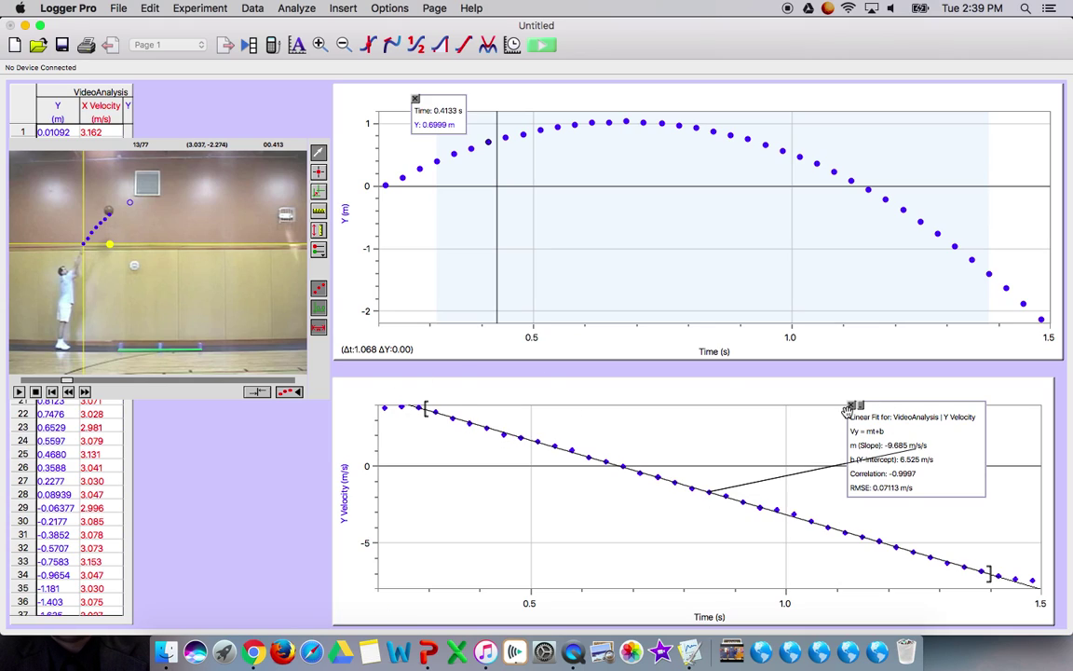
# Close the basketball analysis without saving and start a blank Untitled experiment
pyautogui.click(119, 8)
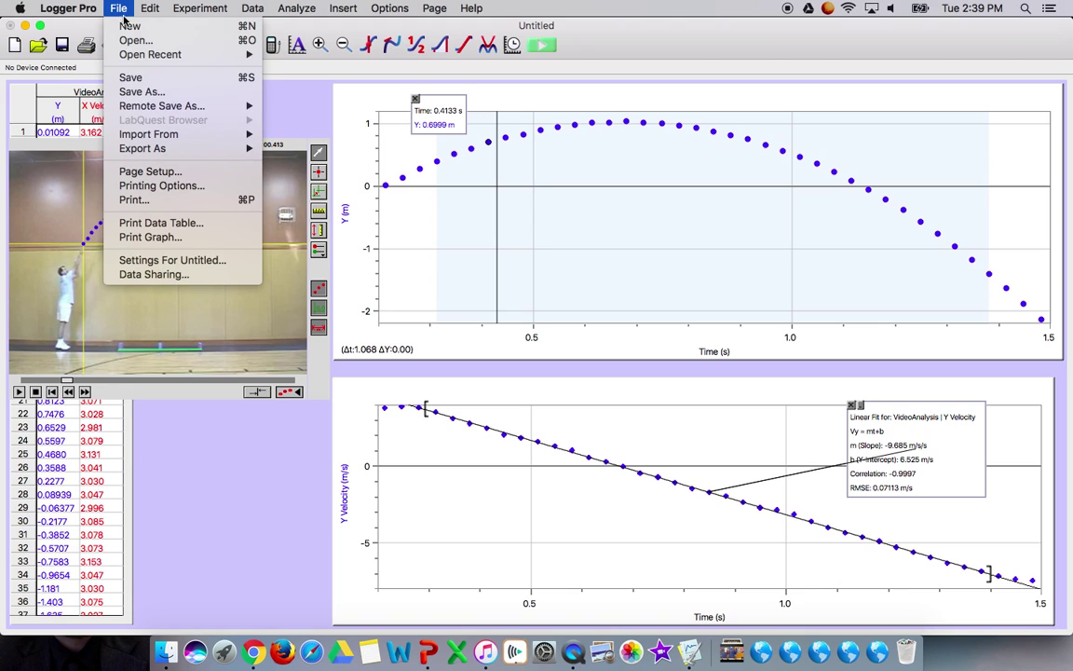
pyautogui.click(136, 26)
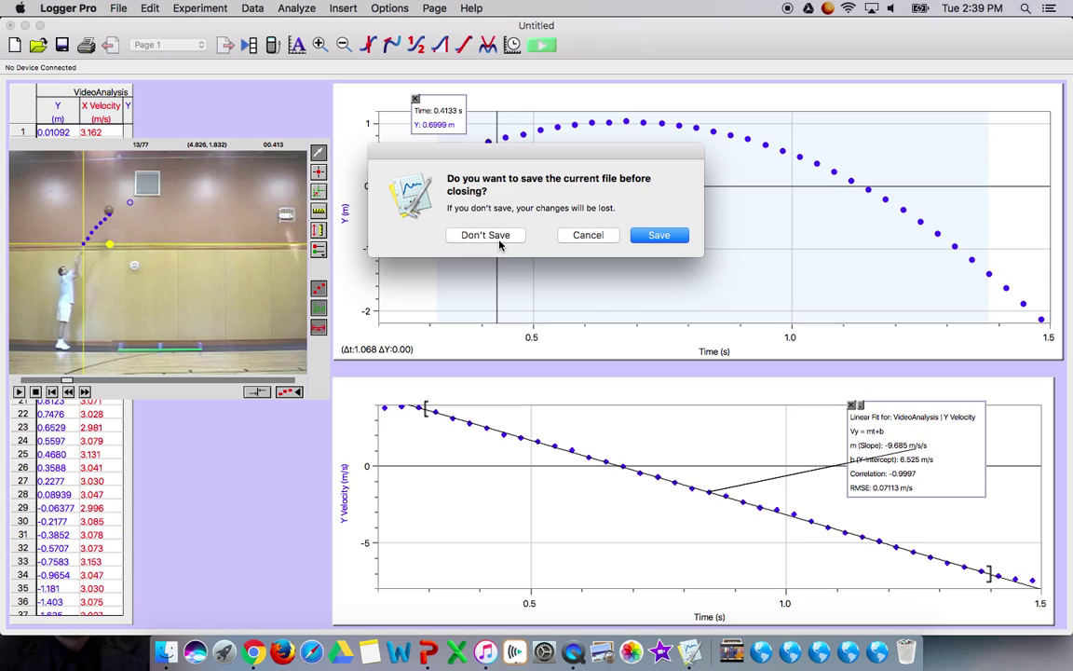
pyautogui.click(485, 236)
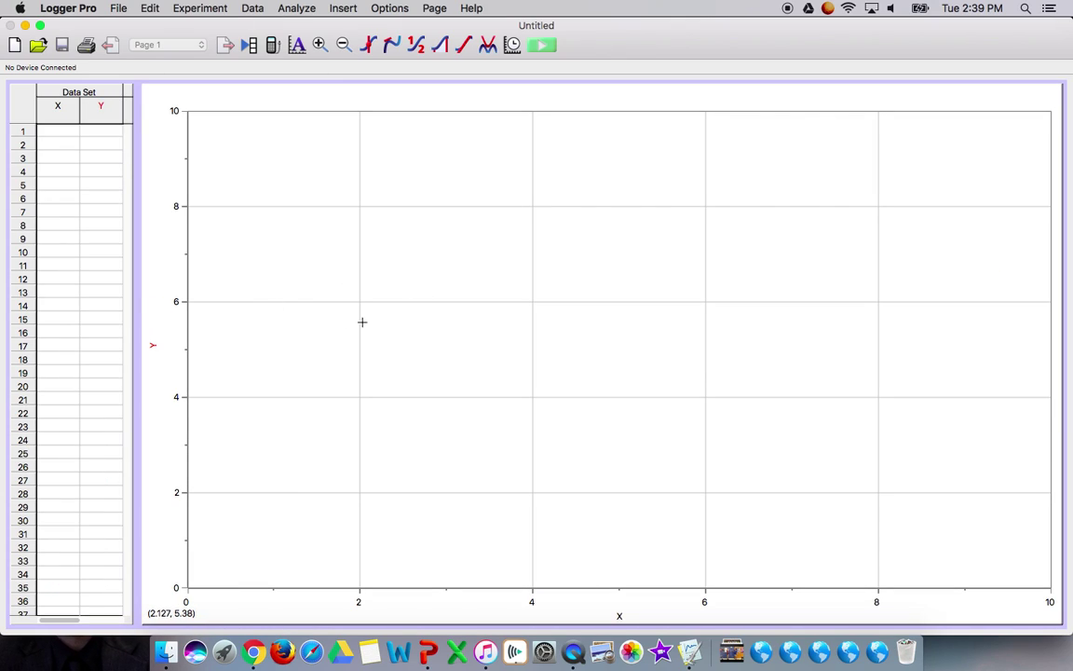
pyautogui.click(345, 8)
# Insert Basketball Shot.mov from Experiments > Sample Movies > Basketball Shot as a movie
pyautogui.moveTo(353, 45)
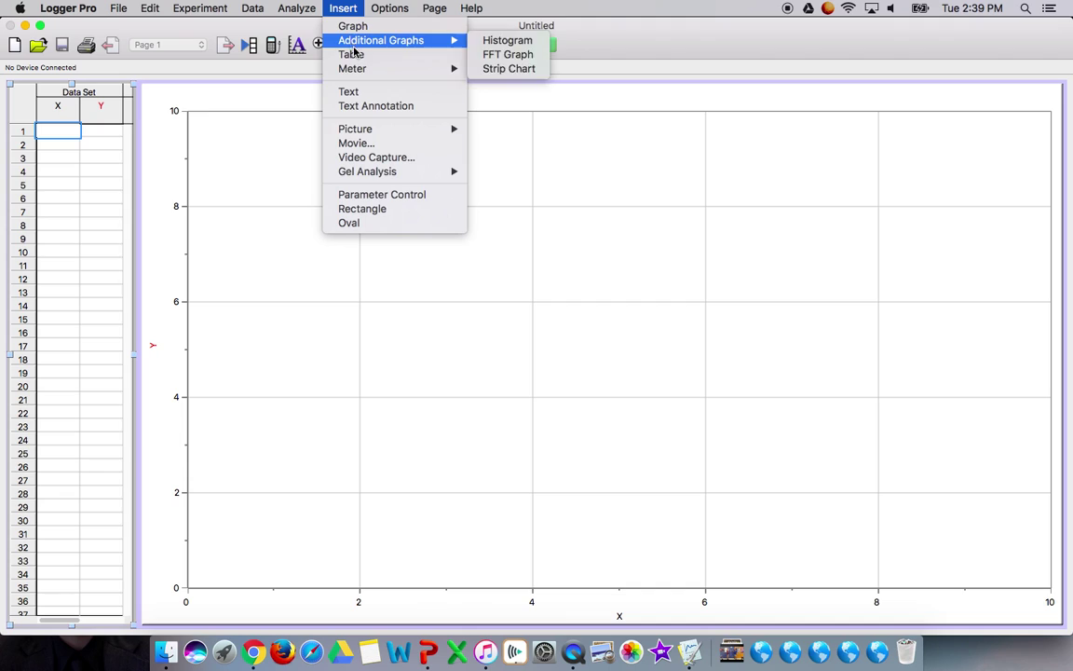
pyautogui.click(388, 145)
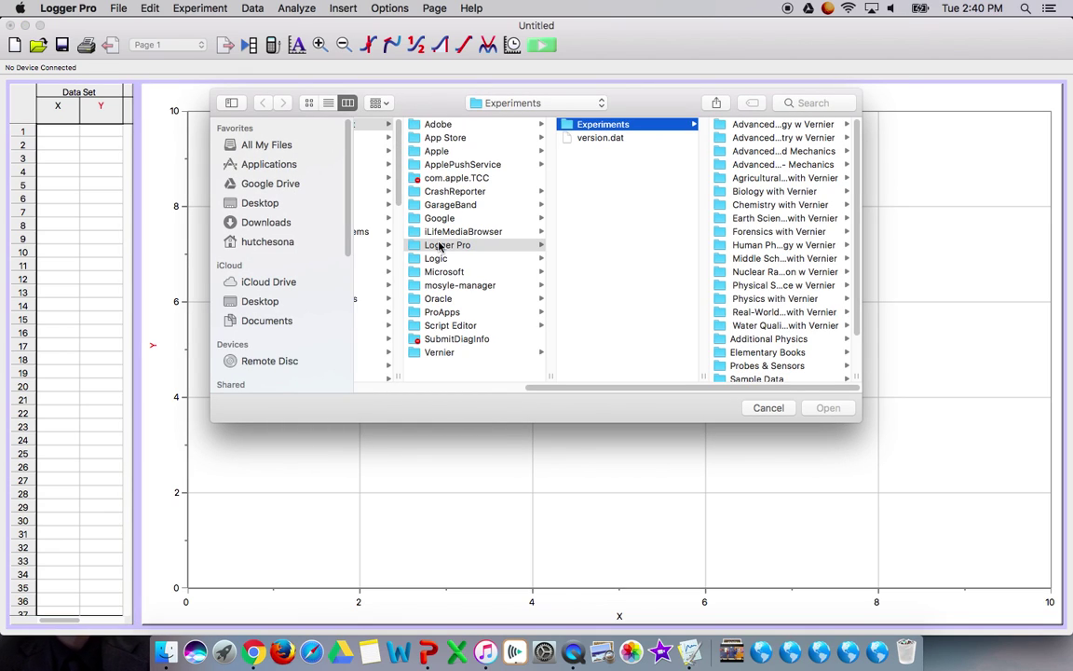
pyautogui.hscroll(-5, 442, 242)
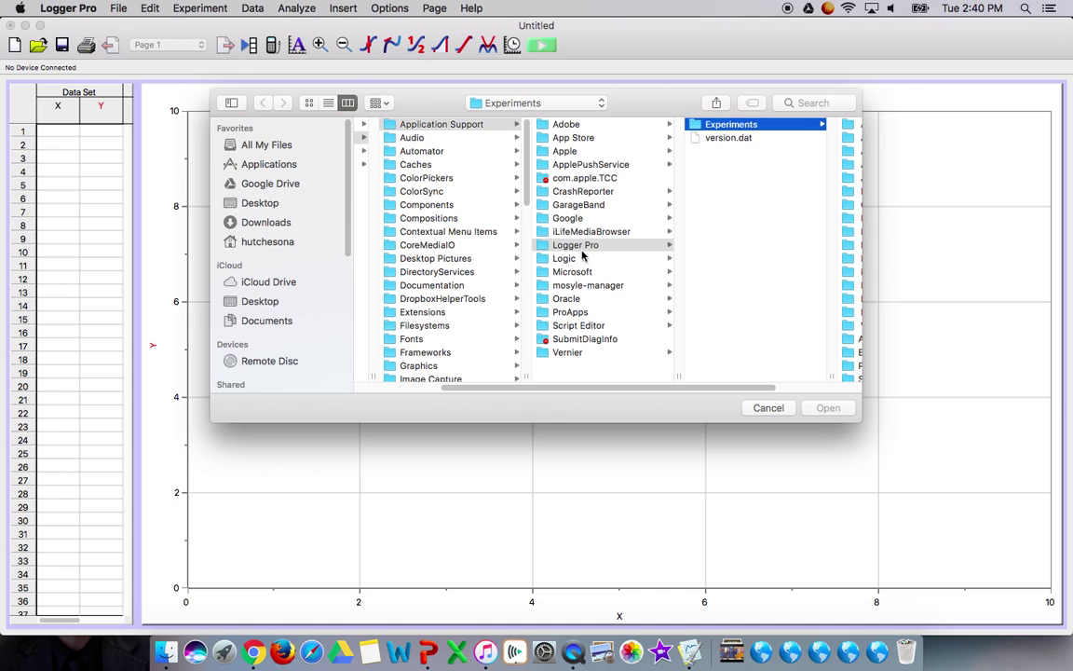
pyautogui.hscroll(-5, 580, 249)
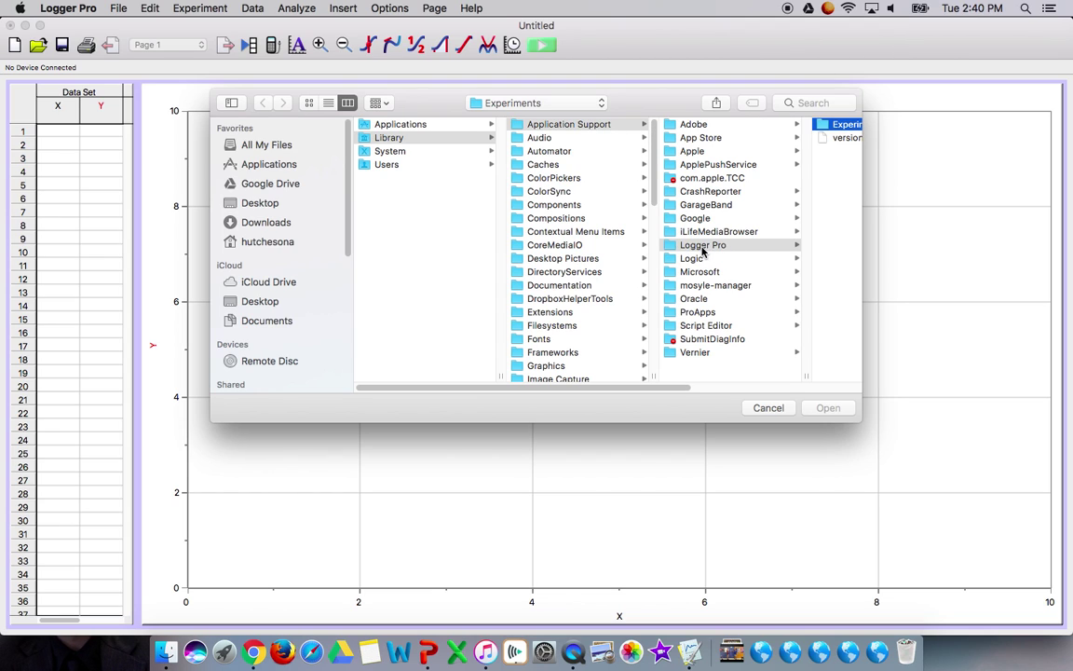
pyautogui.hscroll(6, 704, 250)
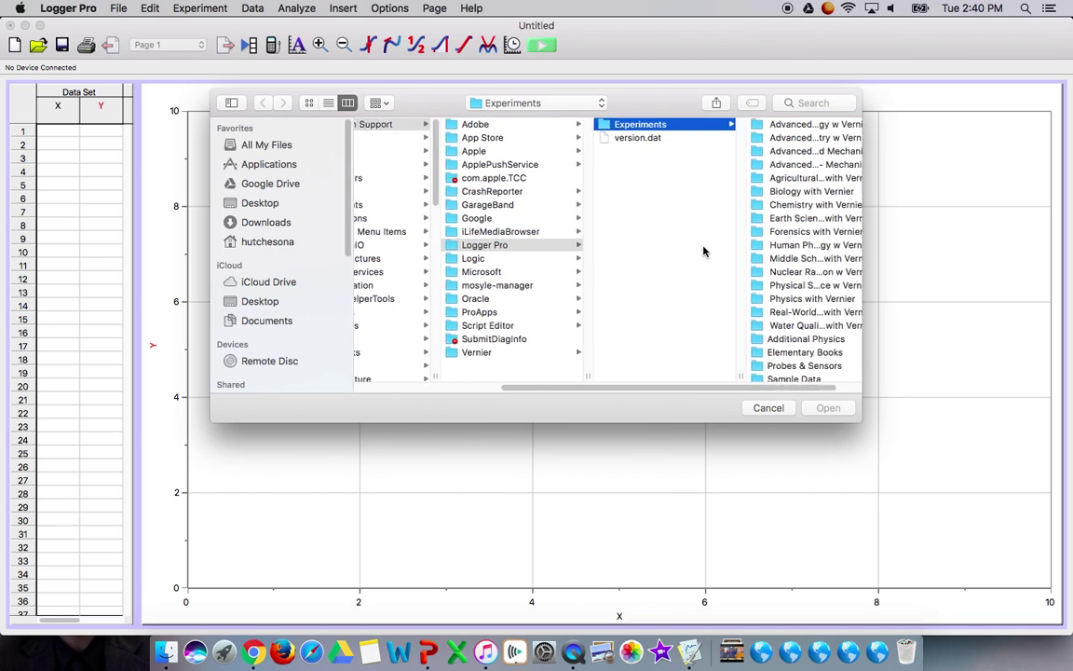
pyautogui.hscroll(2, 703, 250)
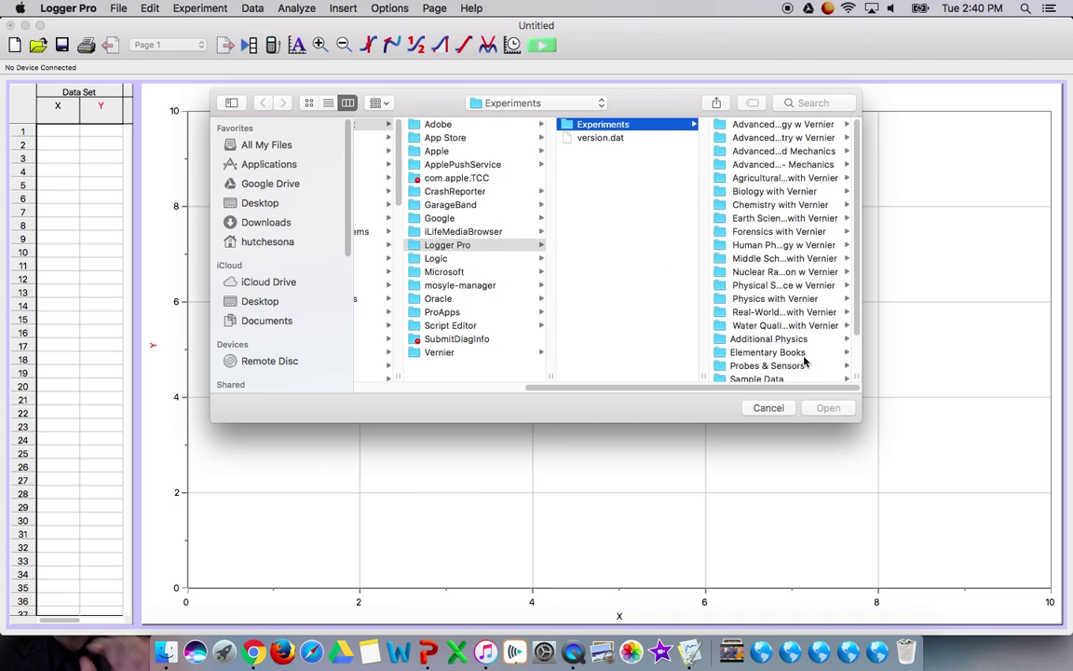
pyautogui.moveTo(858, 374); pyautogui.dragTo(974, 378)
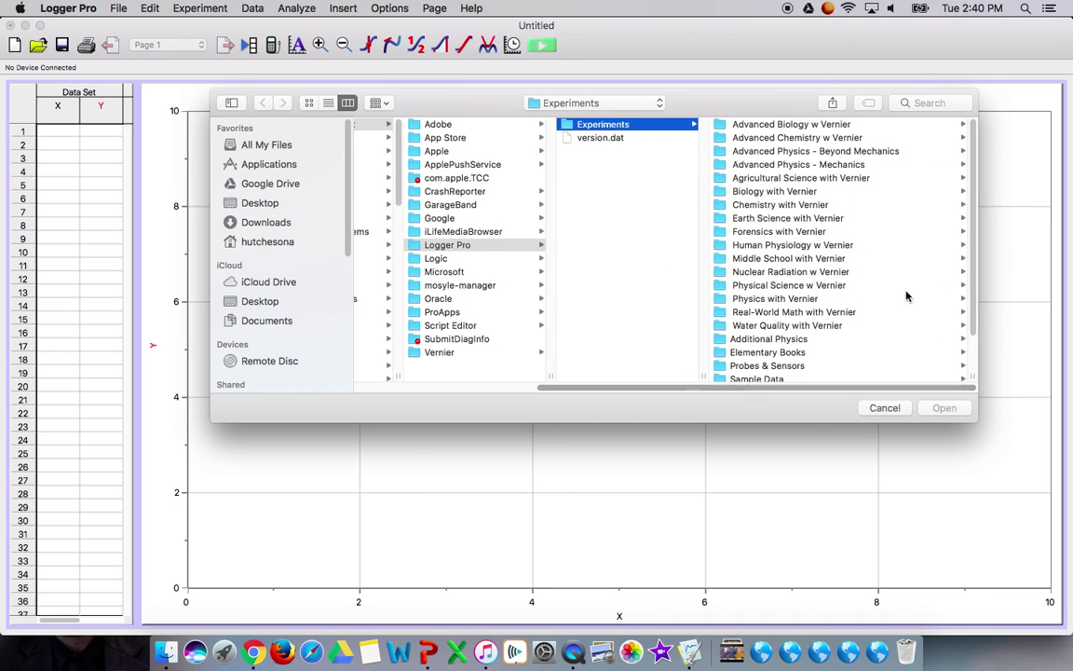
pyautogui.scroll(-3, 799, 140)
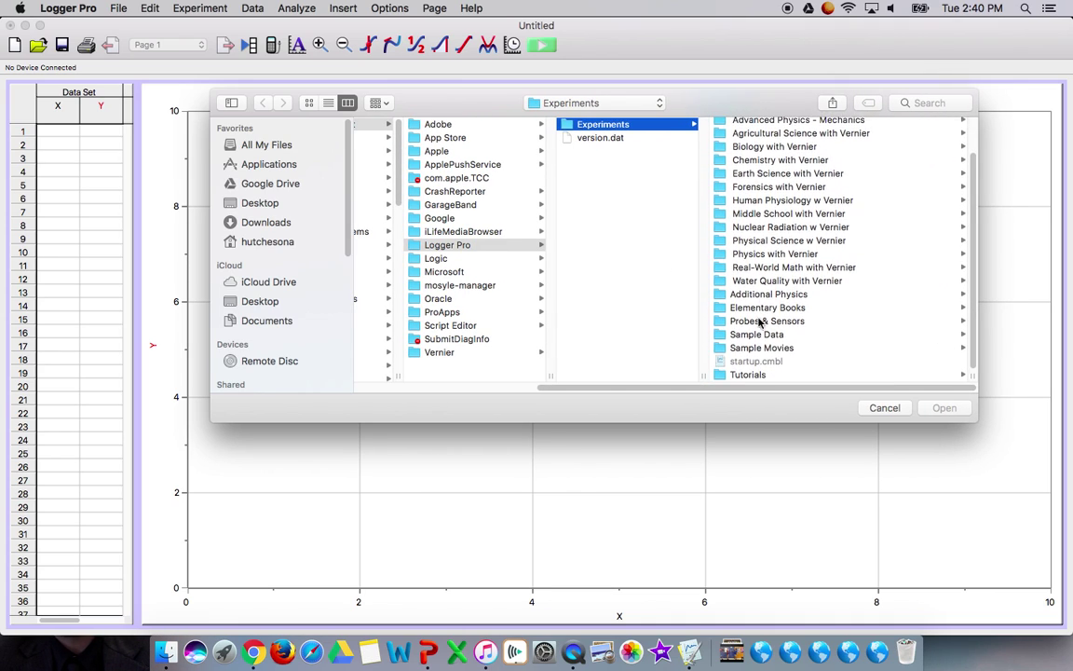
pyautogui.click(762, 348)
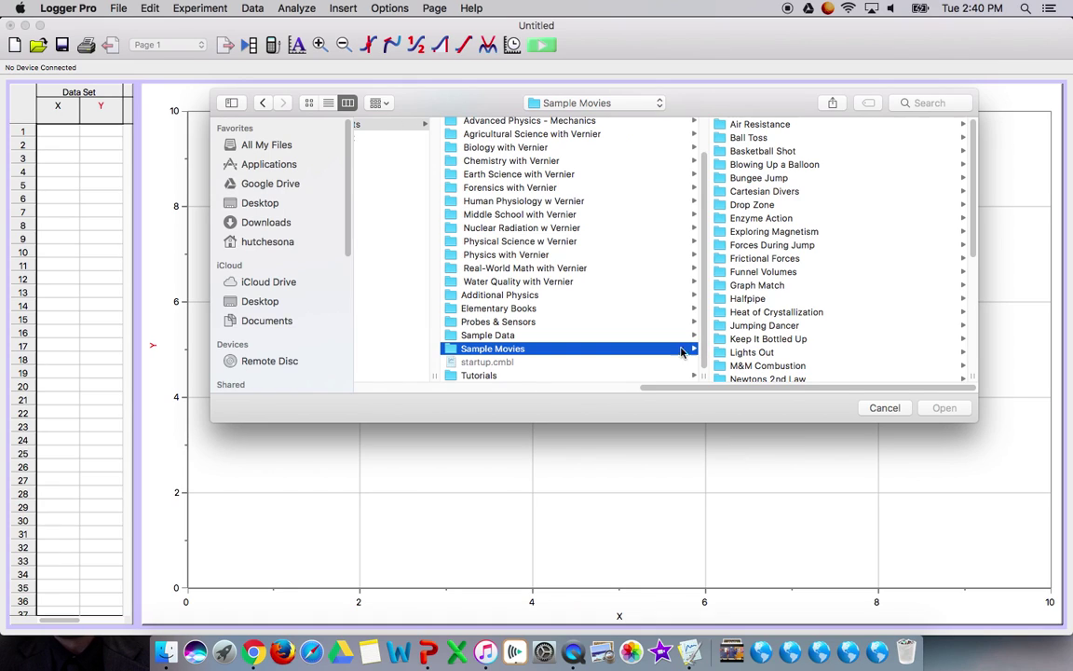
pyautogui.click(751, 153)
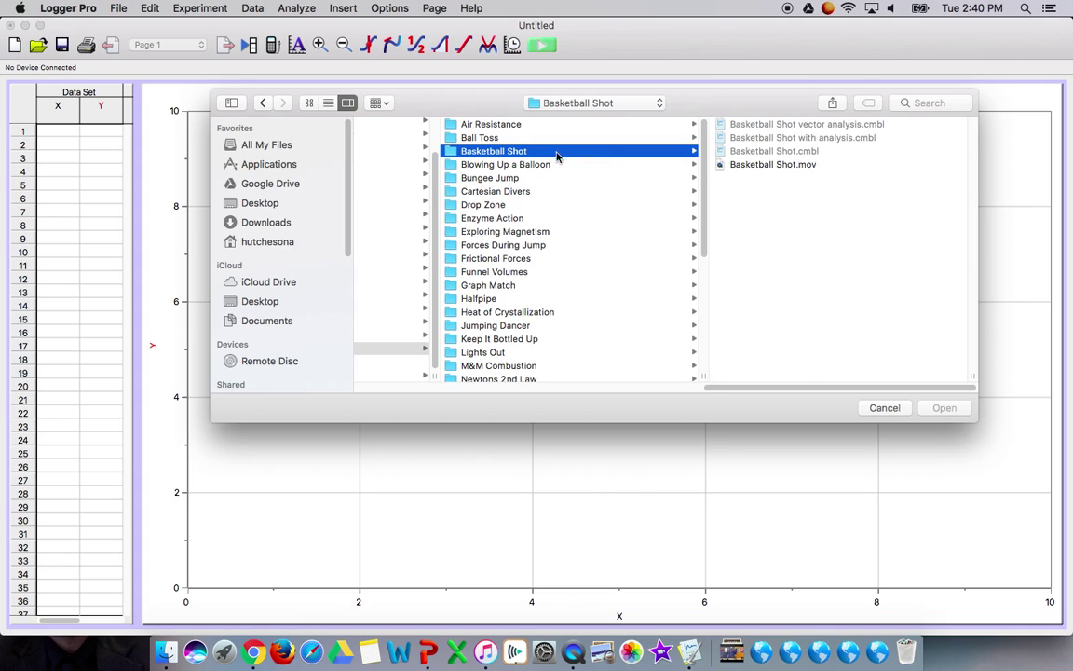
pyautogui.click(752, 166)
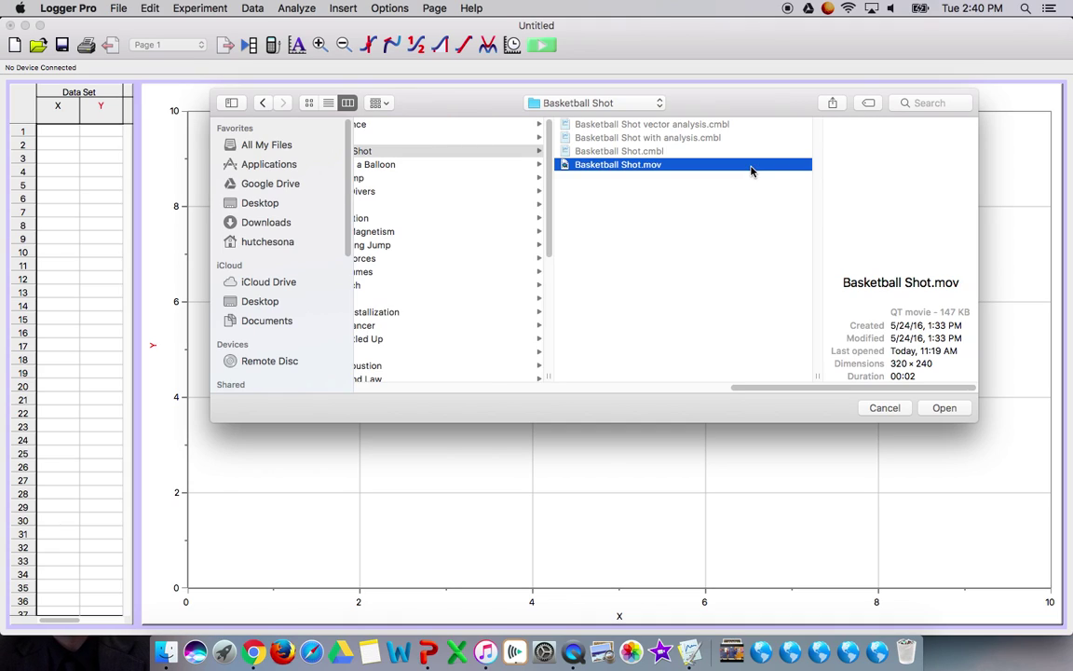
pyautogui.click(944, 408)
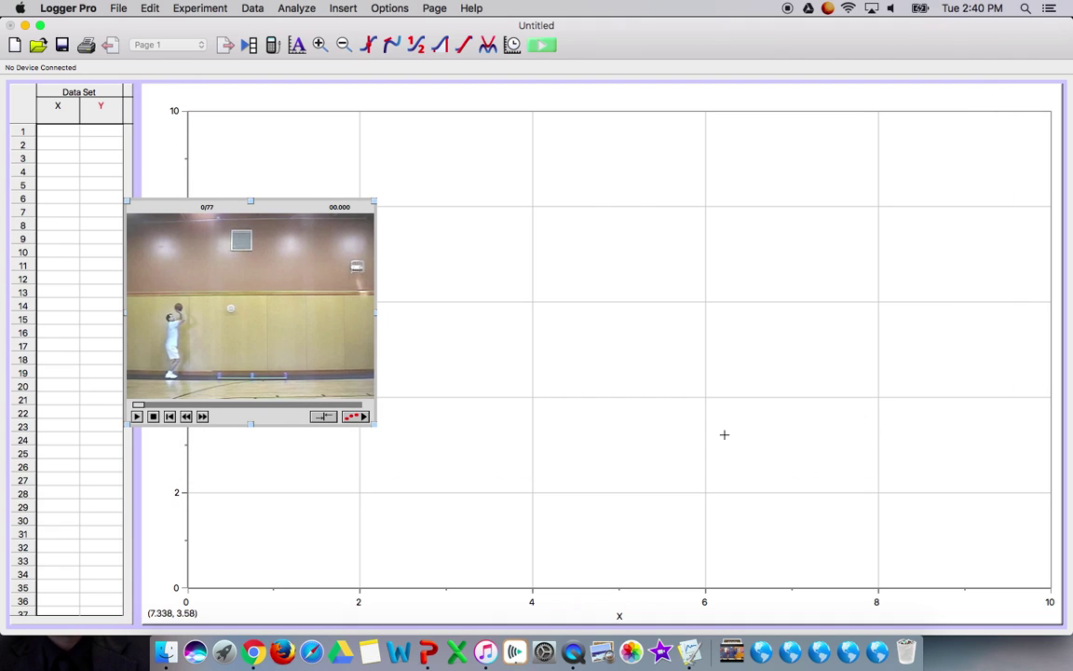
# Move the movie to the top-left, make Logger Pro full screen, and enlarge the movie
pyautogui.click(286, 208)
pyautogui.moveTo(286, 208); pyautogui.dragTo(234, 88)
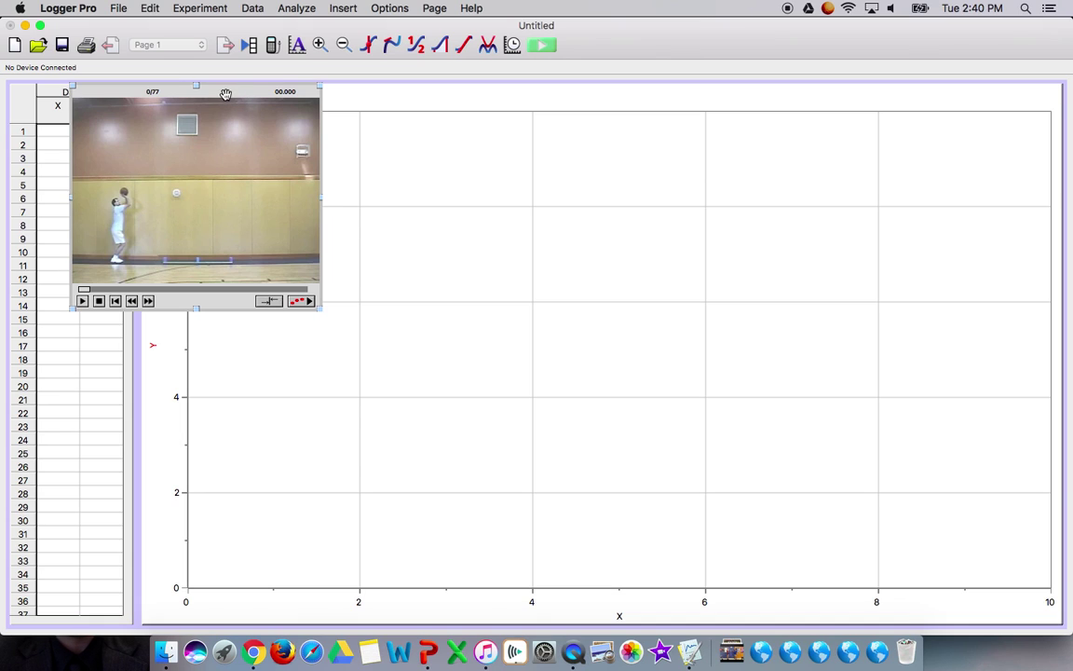
pyautogui.moveTo(227, 92); pyautogui.dragTo(225, 58)
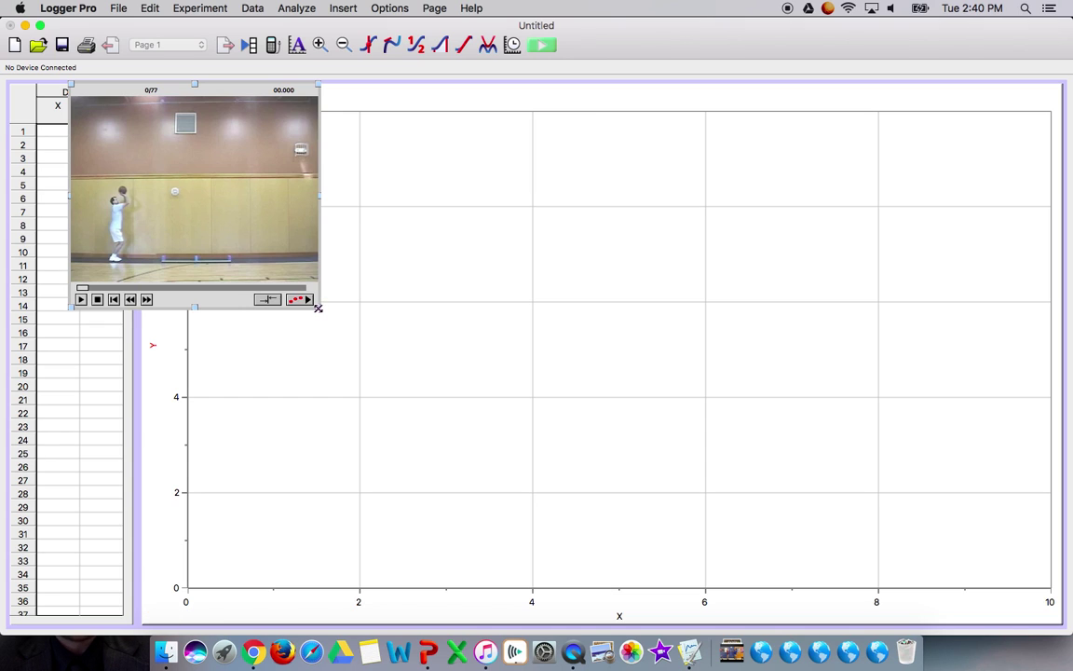
pyautogui.moveTo(318, 308); pyautogui.dragTo(820, 654)
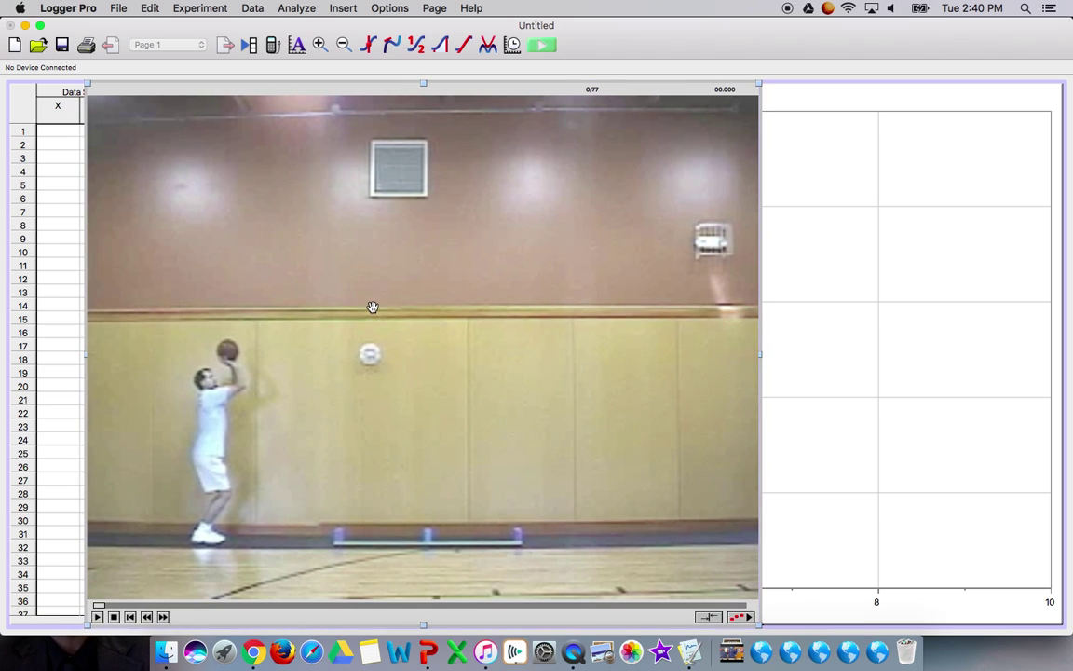
pyautogui.click(40, 26)
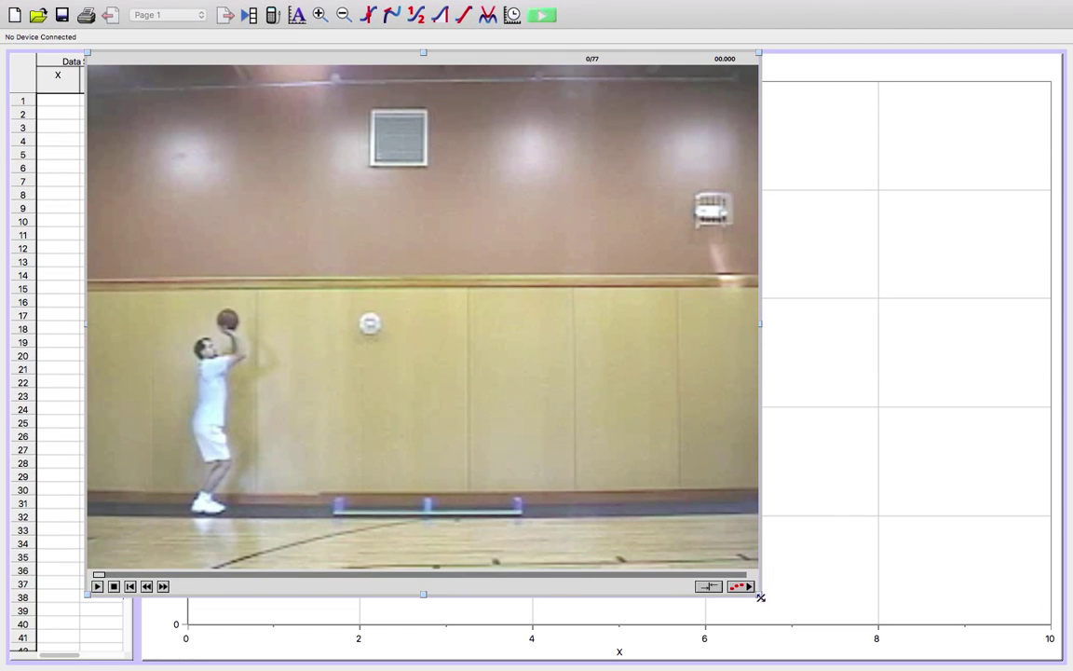
pyautogui.moveTo(759, 594); pyautogui.dragTo(854, 662)
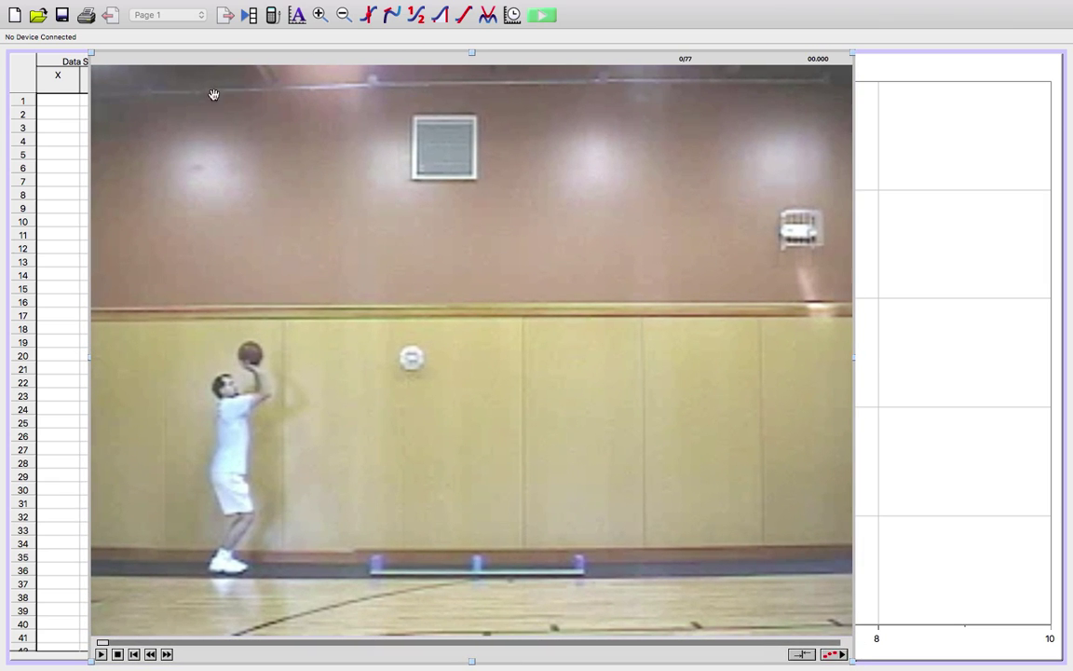
# Enable video analysis and place the coordinate origin on the left, just above the shooter
pyautogui.click(838, 655)
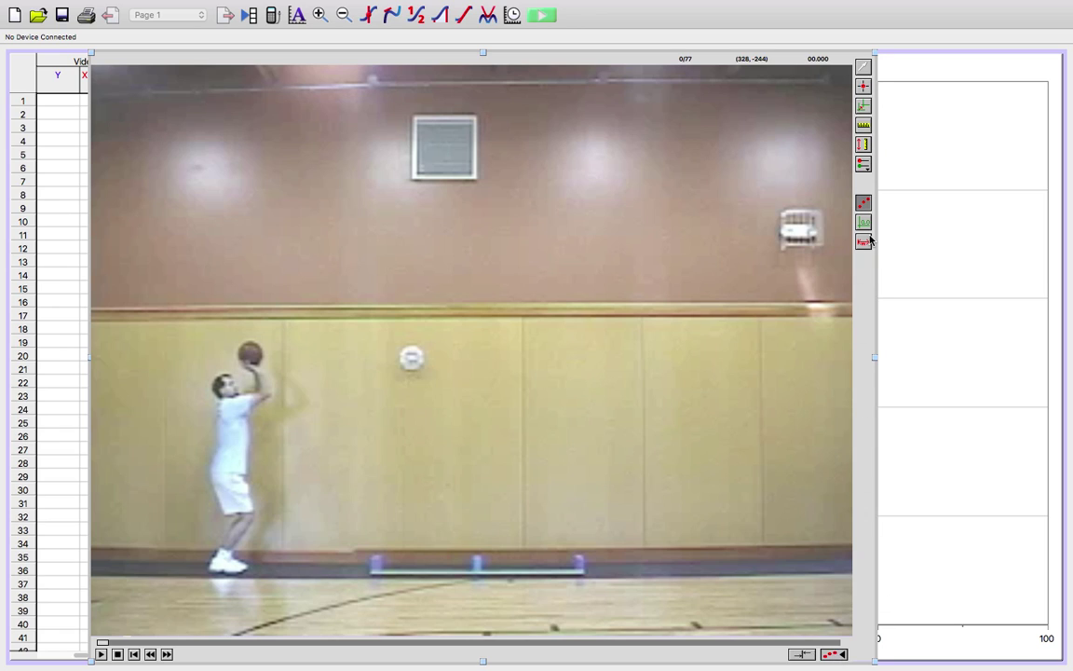
pyautogui.click(865, 67)
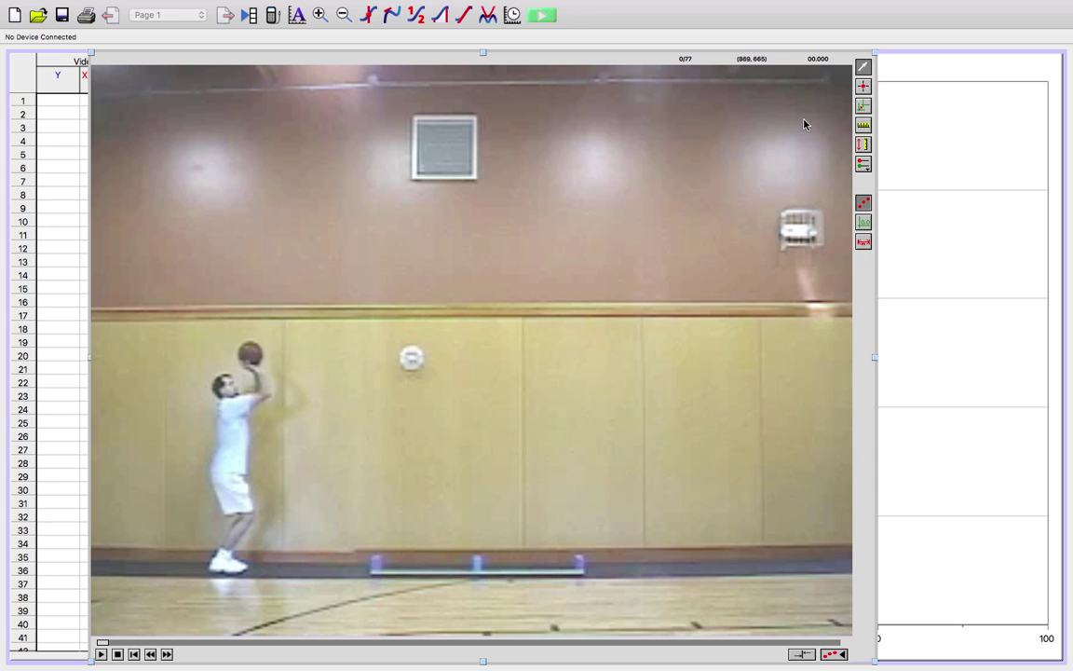
pyautogui.click(864, 87)
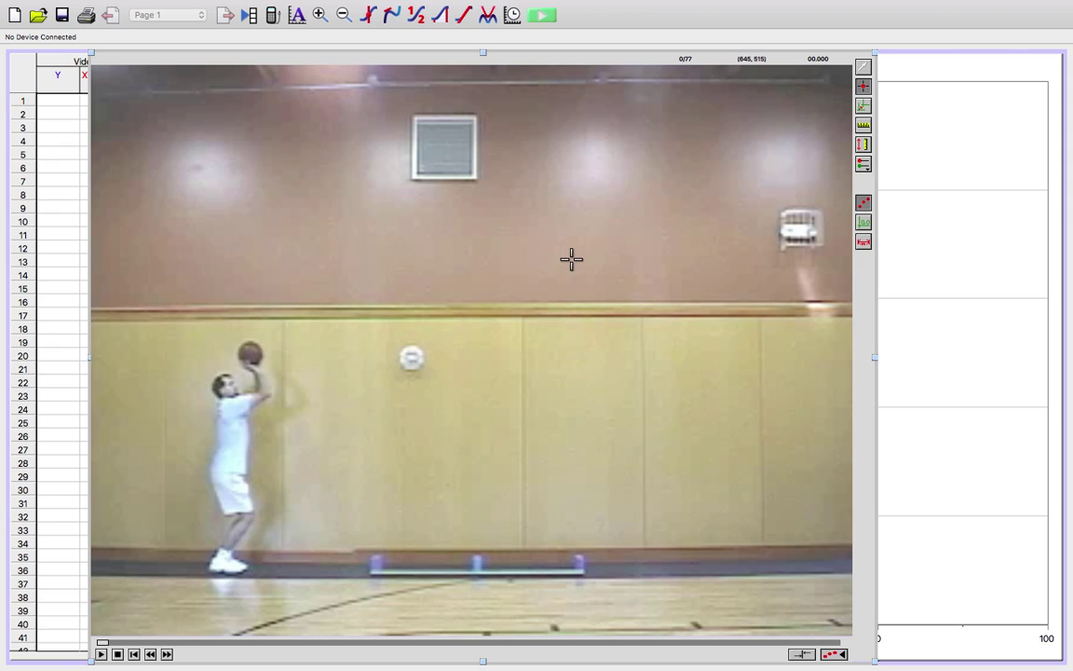
pyautogui.click(864, 107)
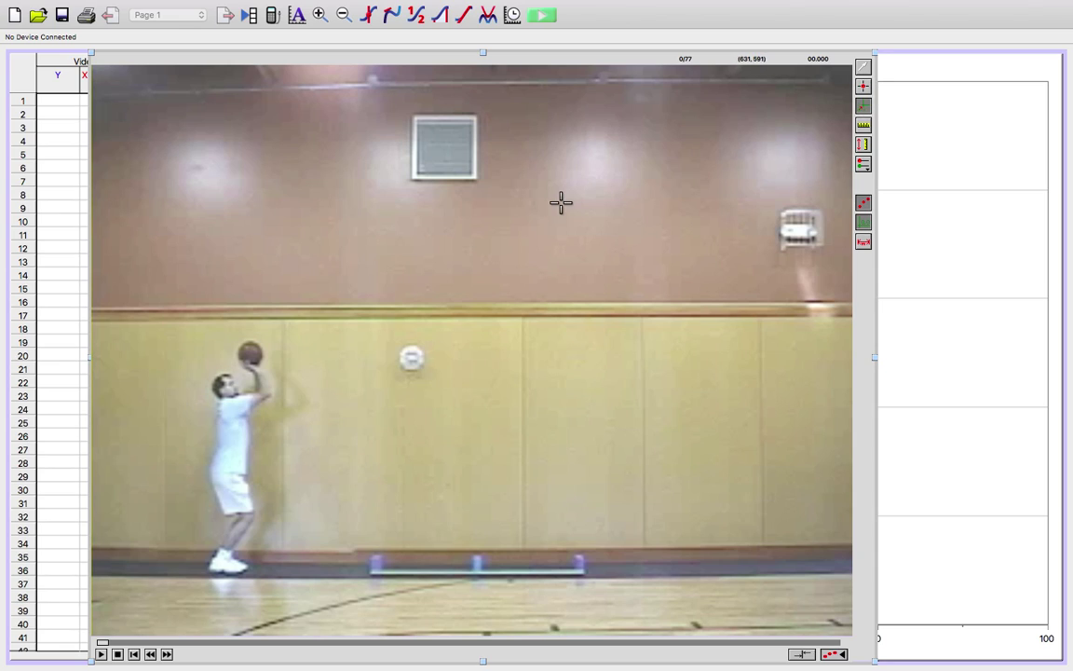
pyautogui.moveTo(360, 243); pyautogui.dragTo(612, 186)
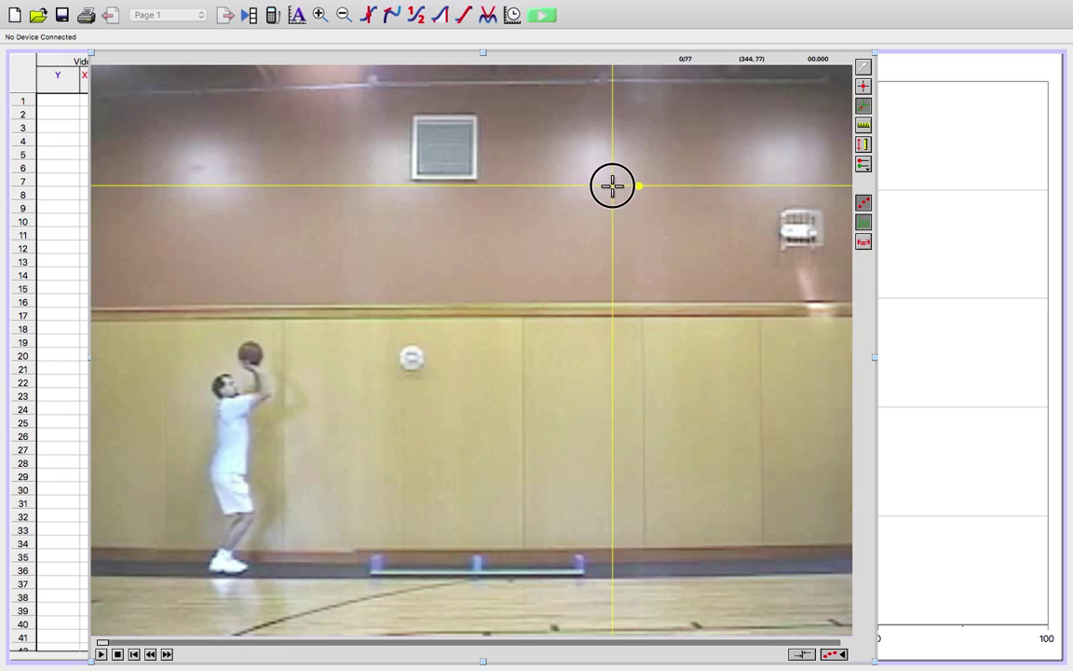
pyautogui.click(583, 126)
pyautogui.click(270, 177)
pyautogui.click(254, 262)
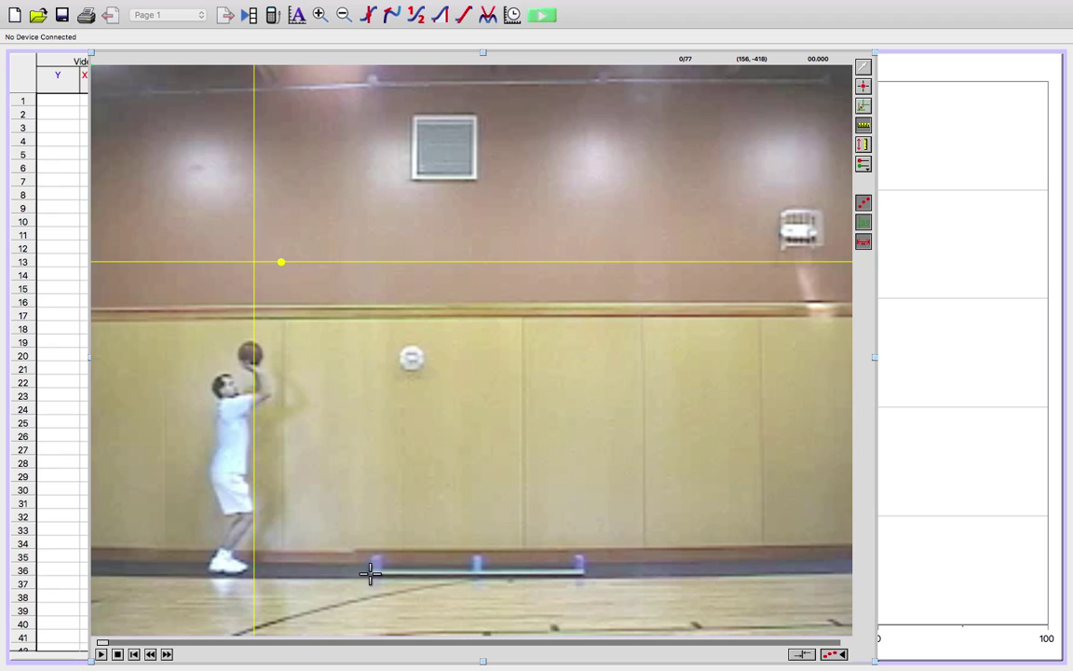
# Draw a 2 m scale line along the floor meter stick so positions read in metres
pyautogui.click(369, 572)
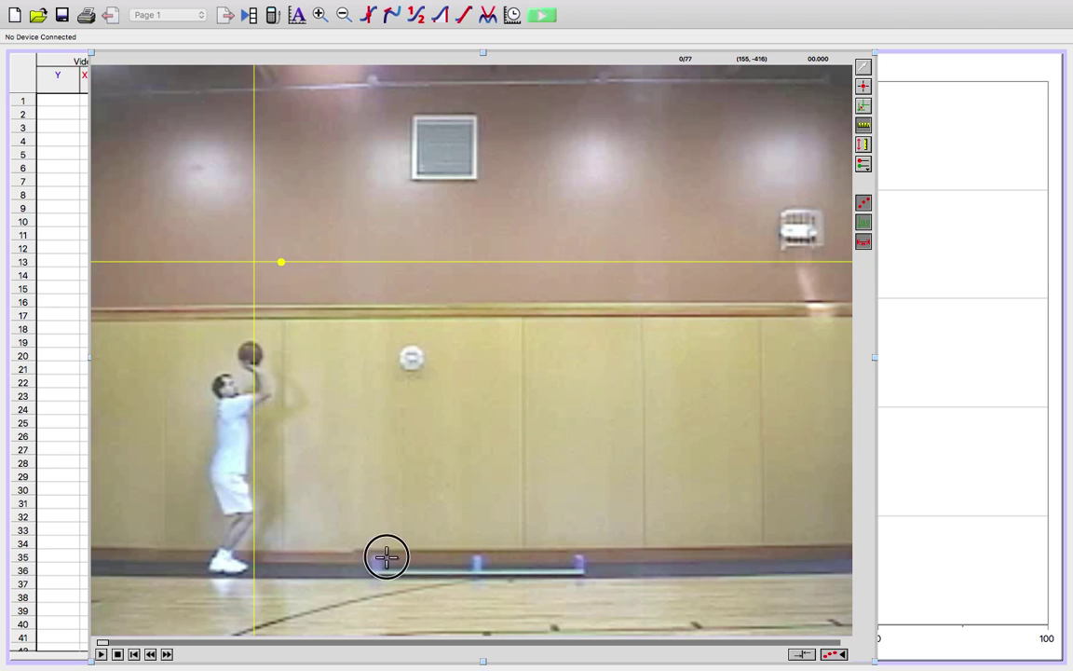
pyautogui.moveTo(386, 557); pyautogui.dragTo(584, 575)
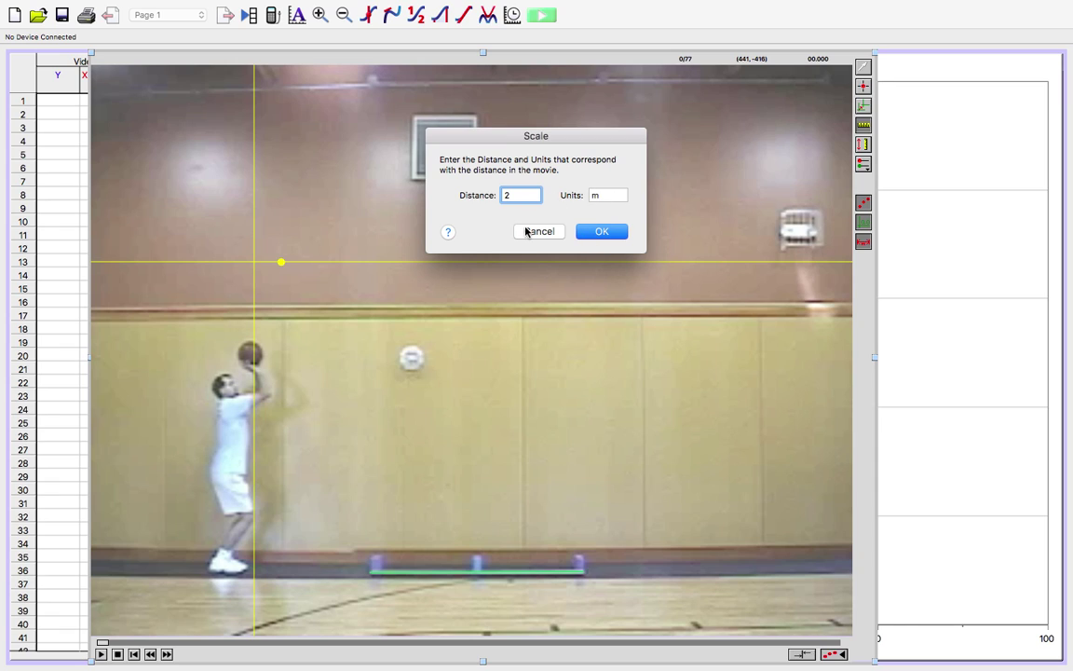
pyautogui.click(602, 232)
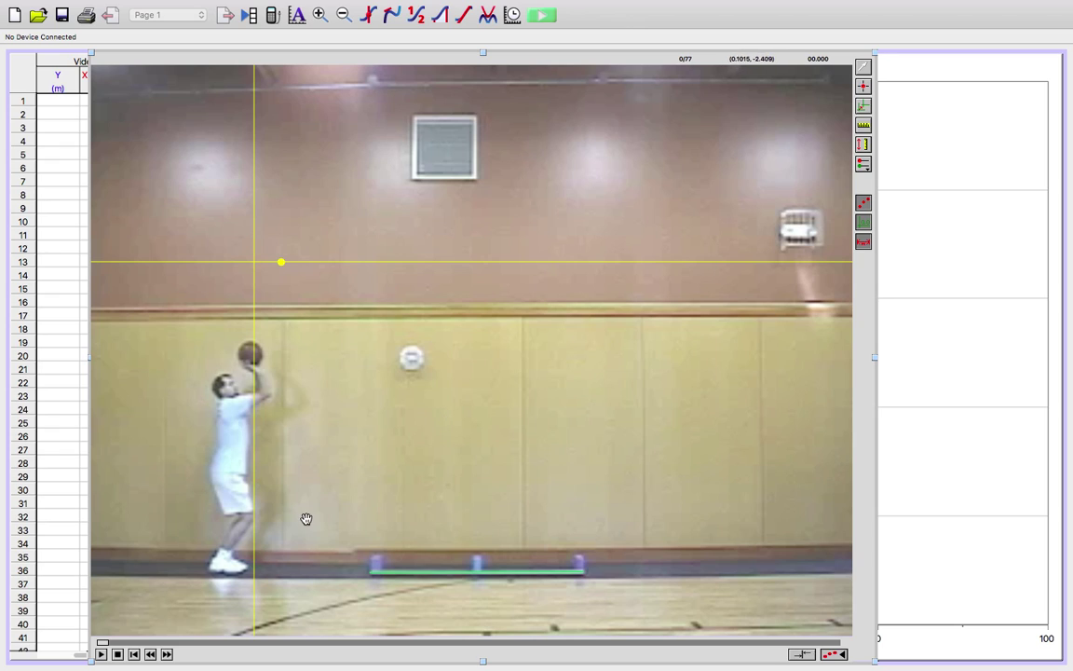
pyautogui.click(877, 198)
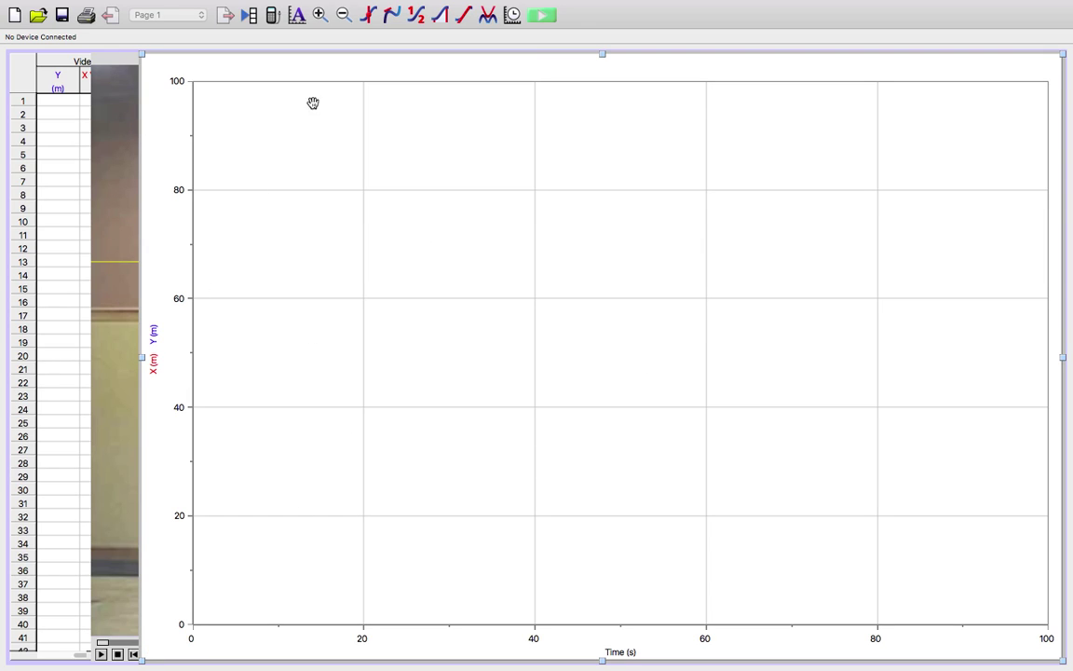
pyautogui.click(115, 61)
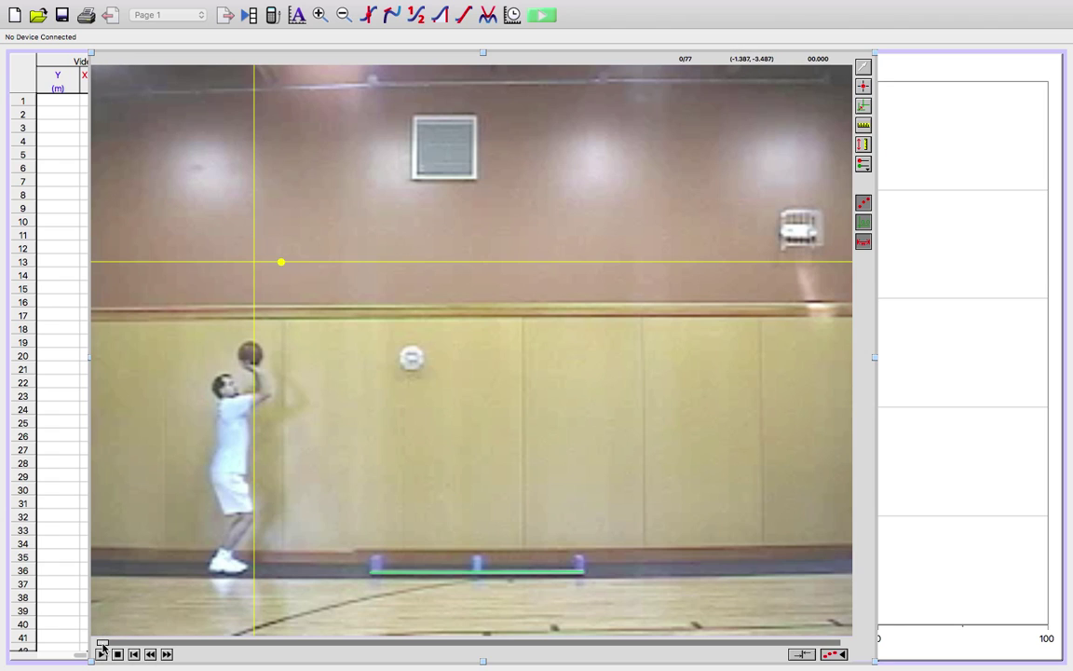
pyautogui.moveTo(99, 643); pyautogui.dragTo(174, 643)
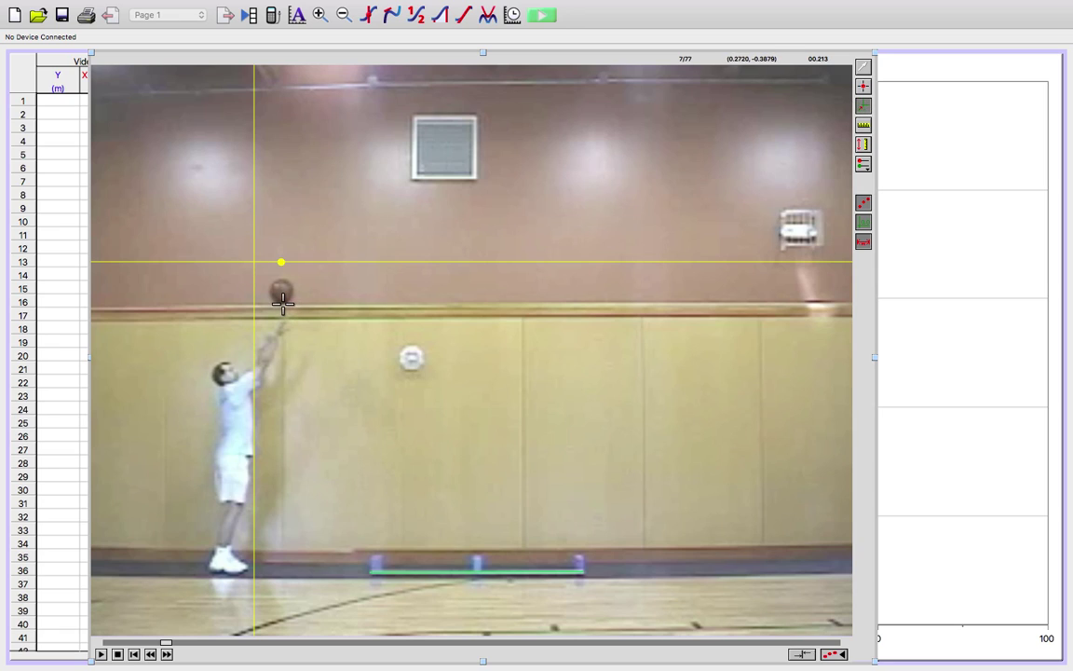
# Move the origin onto the ball at its release in frame 7 and select Add Point
pyautogui.click(280, 303)
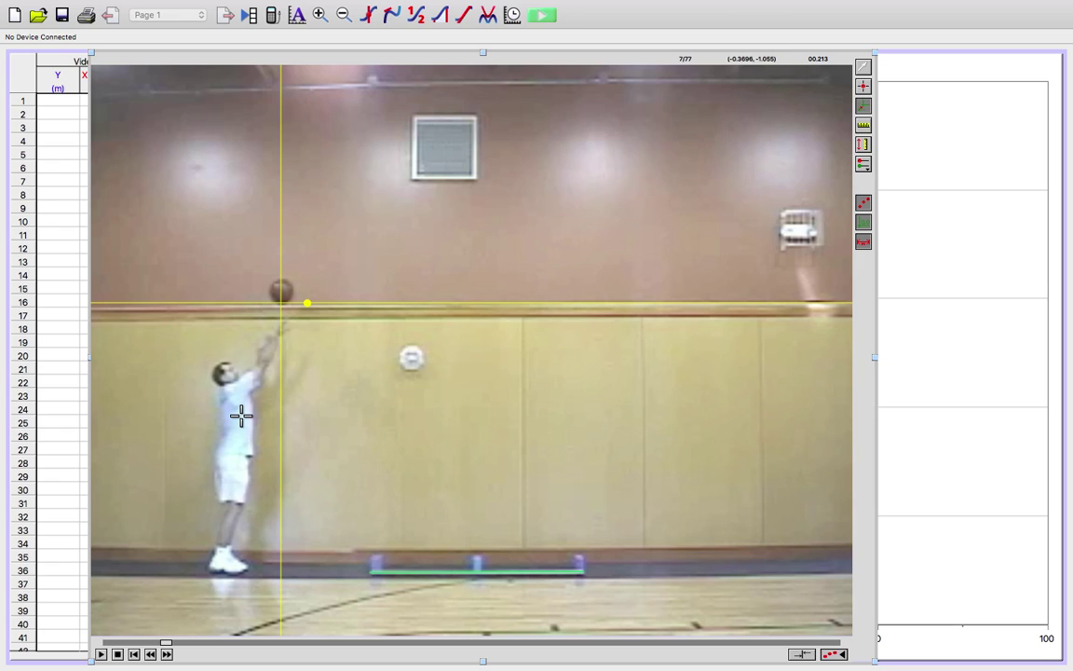
pyautogui.click(865, 86)
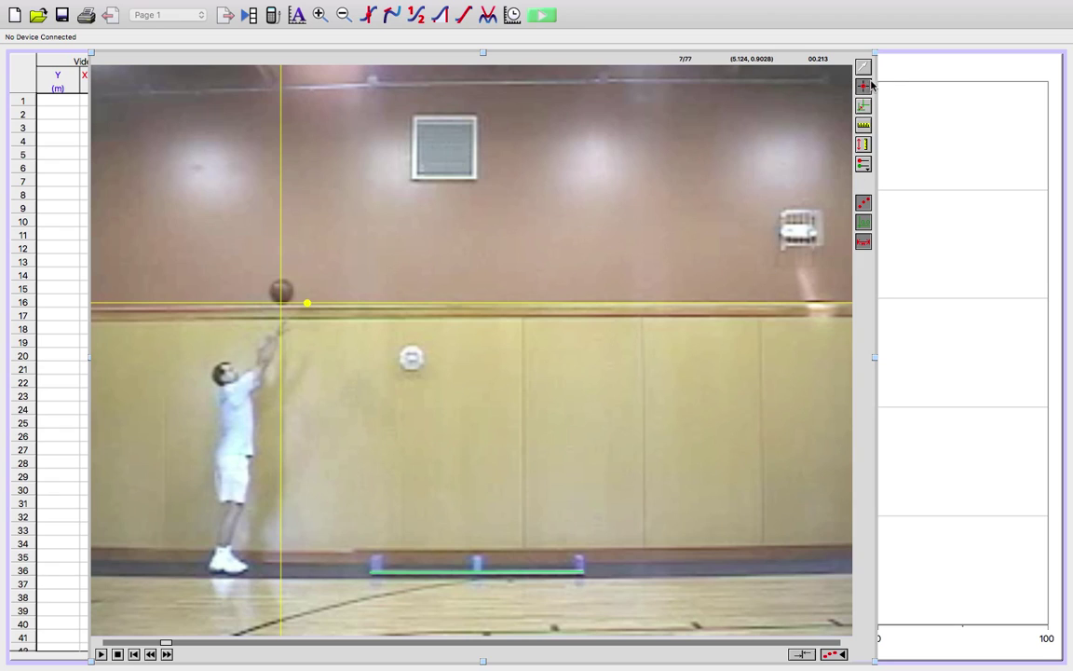
# Mark the ball's center frame by frame from release through its peak, rows 1–21
pyautogui.click(281, 301)
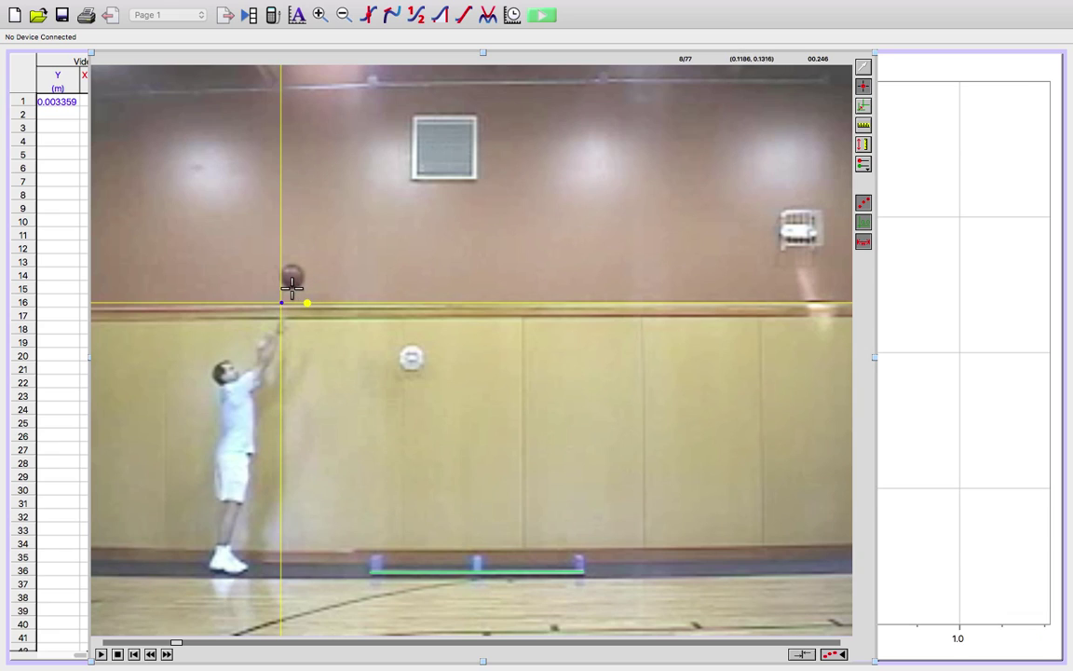
pyautogui.click(292, 289)
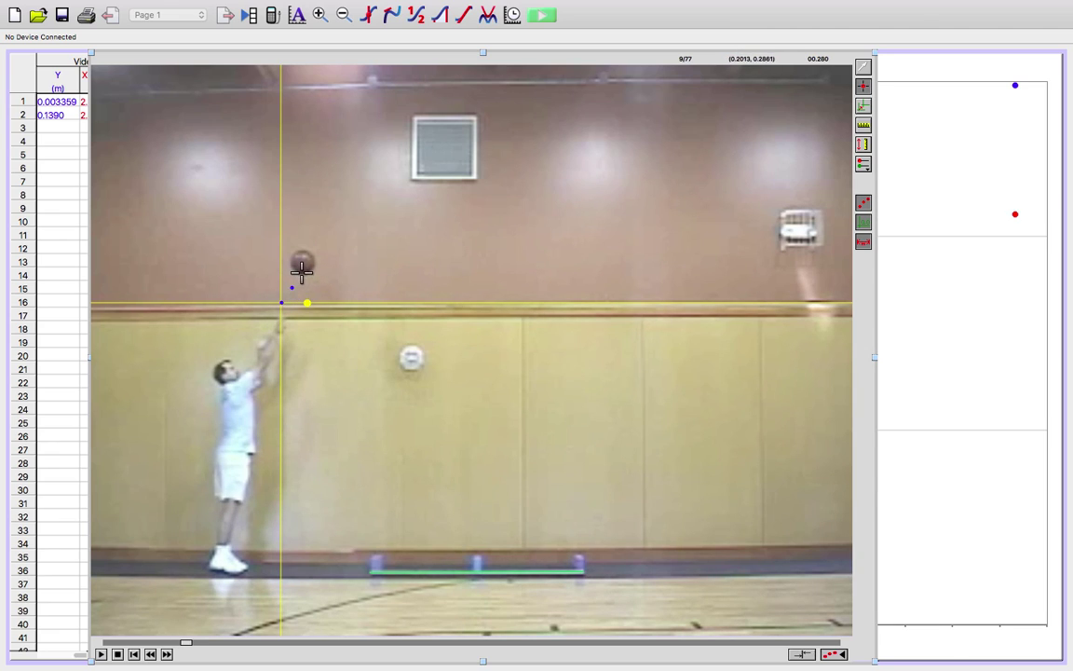
pyautogui.click(302, 272)
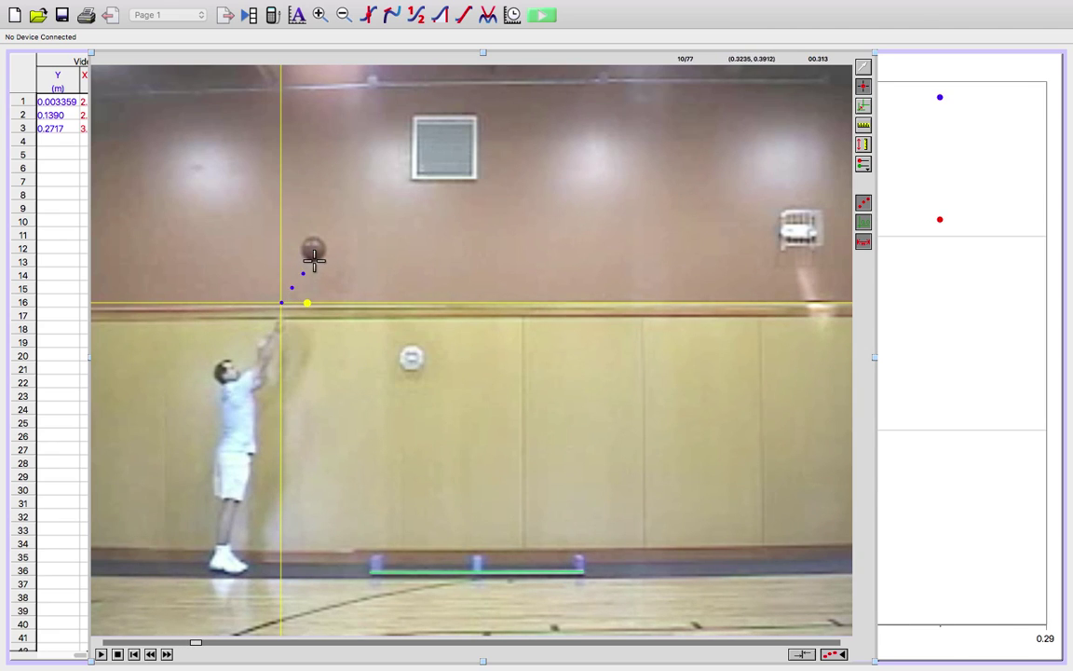
pyautogui.click(313, 260)
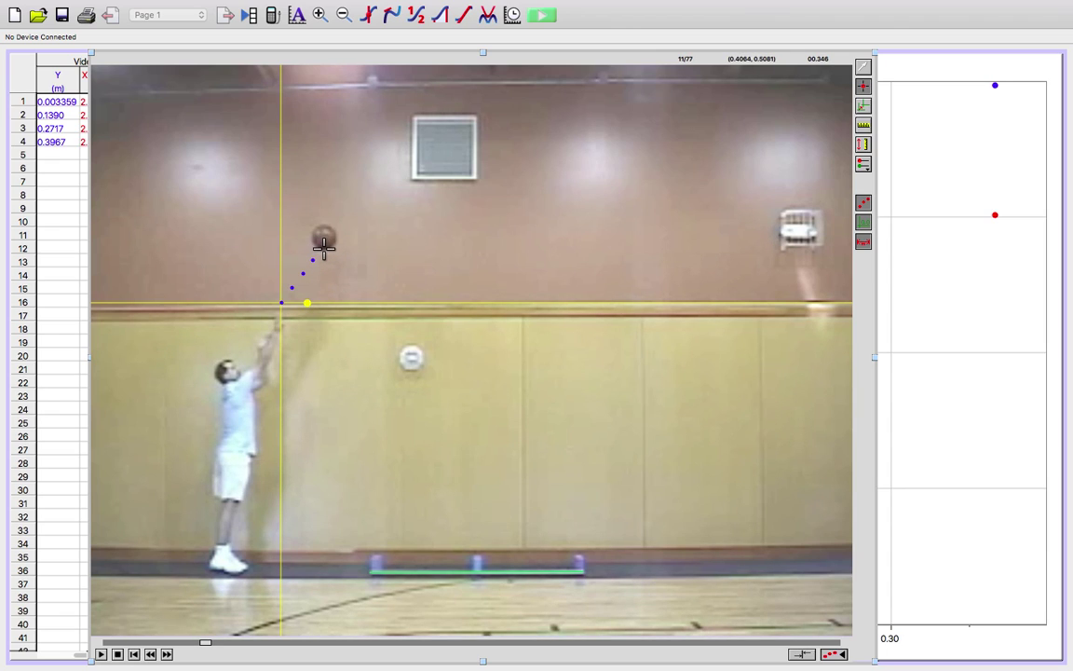
pyautogui.click(323, 246)
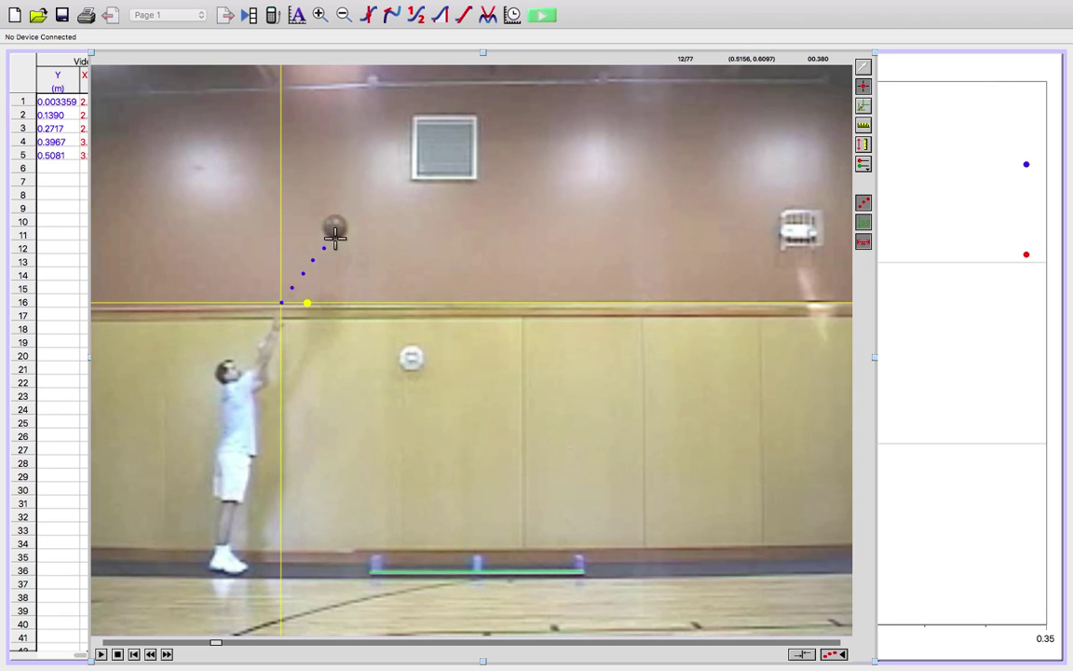
pyautogui.click(336, 238)
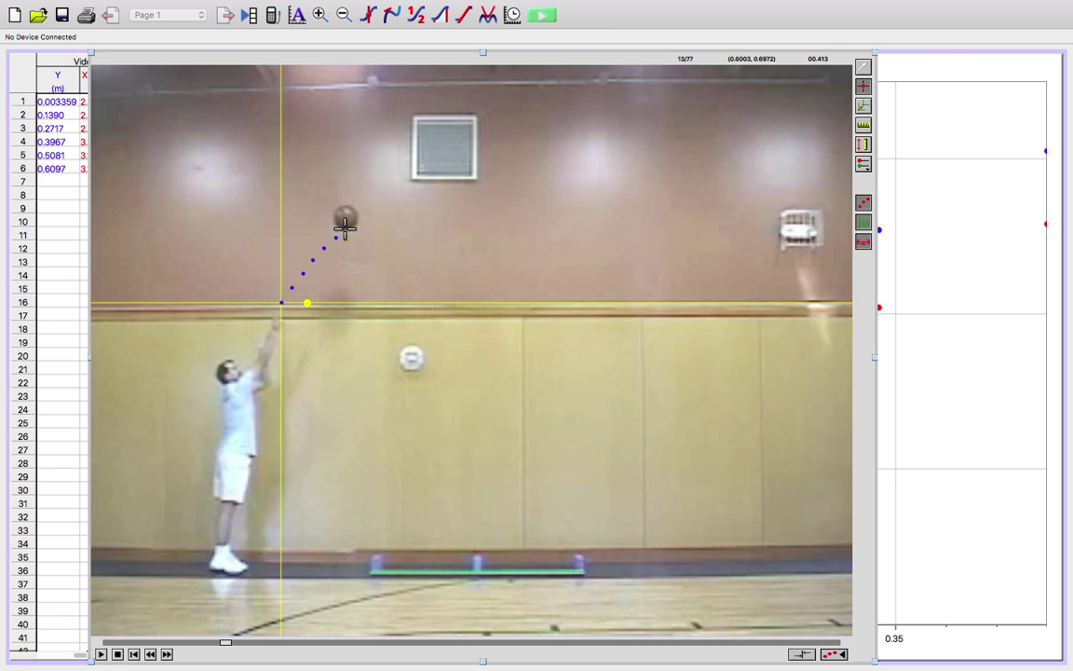
pyautogui.click(345, 227)
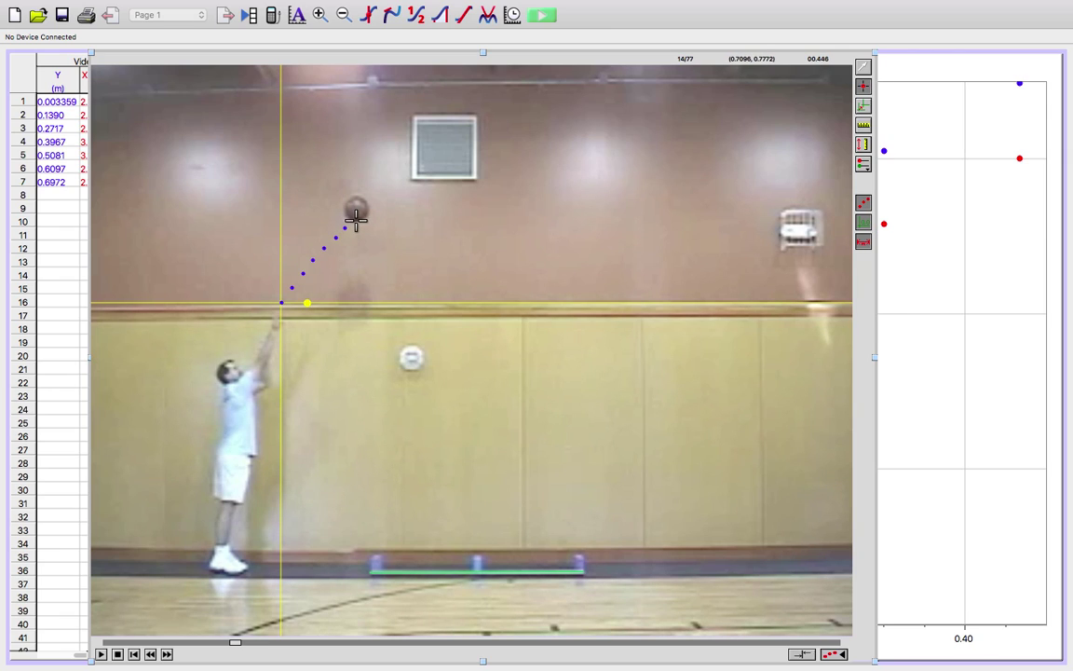
pyautogui.click(359, 218)
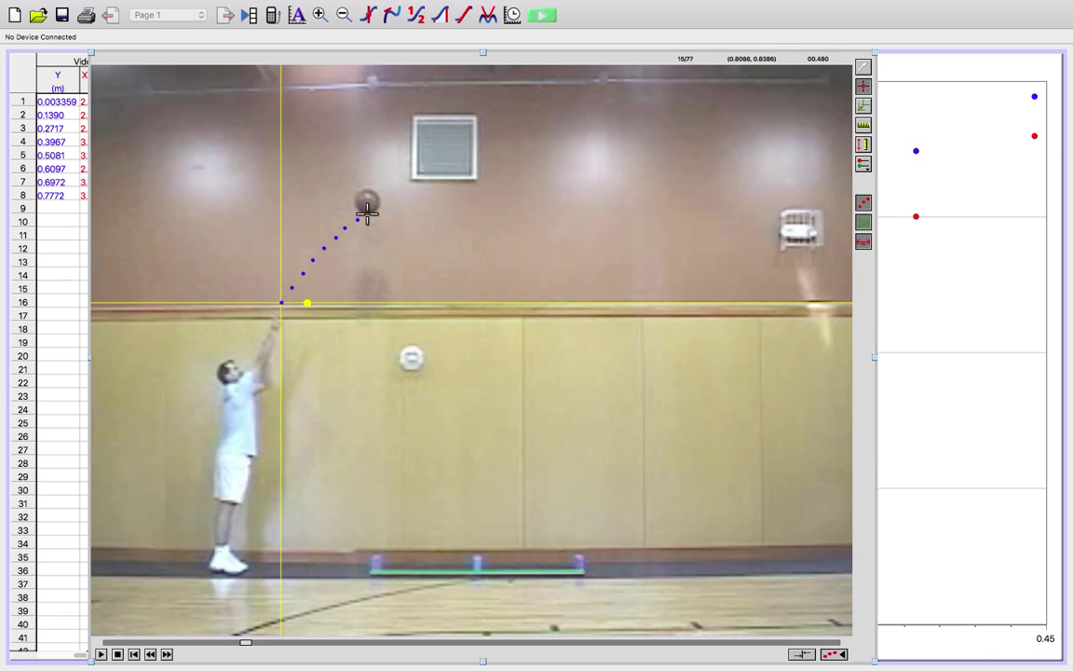
pyautogui.click(367, 213)
pyautogui.click(377, 205)
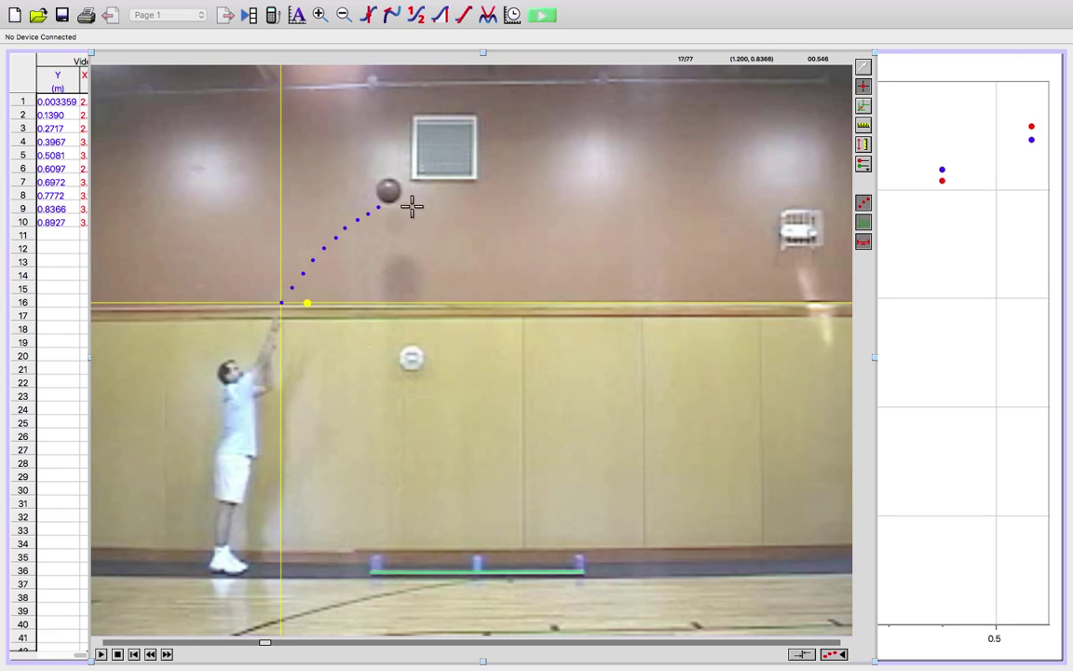
pyautogui.click(389, 198)
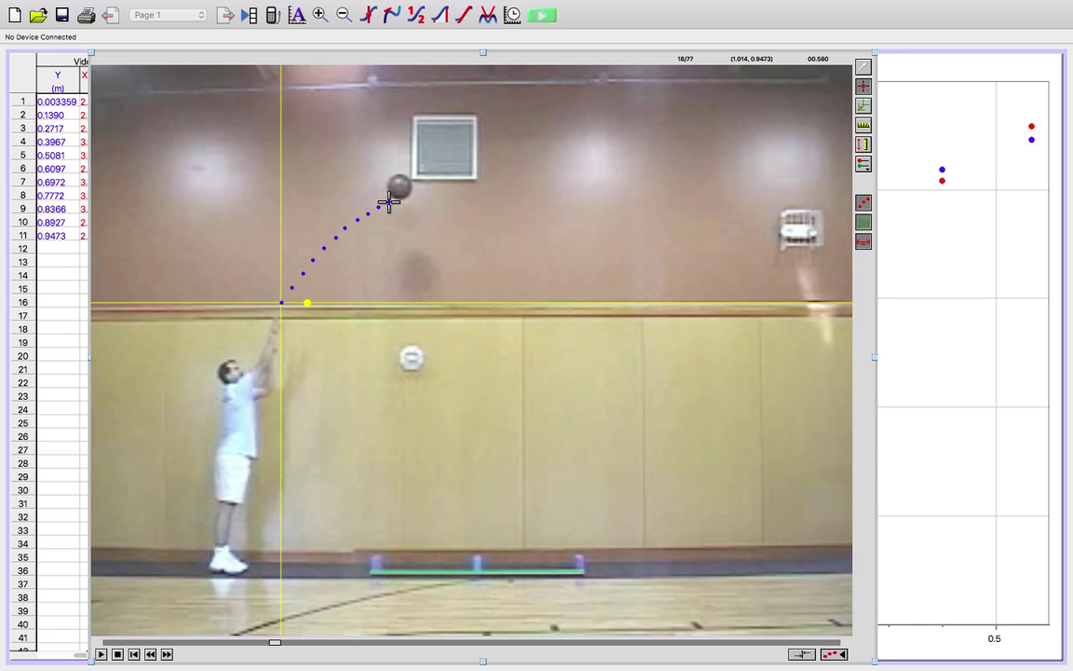
pyautogui.click(399, 198)
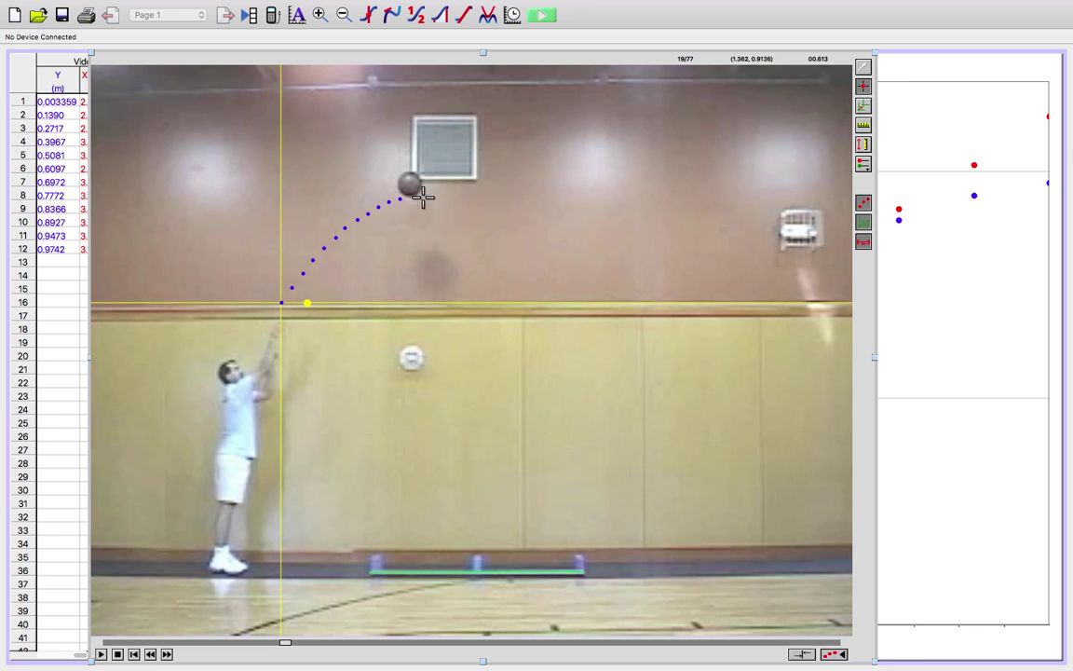
pyautogui.click(410, 195)
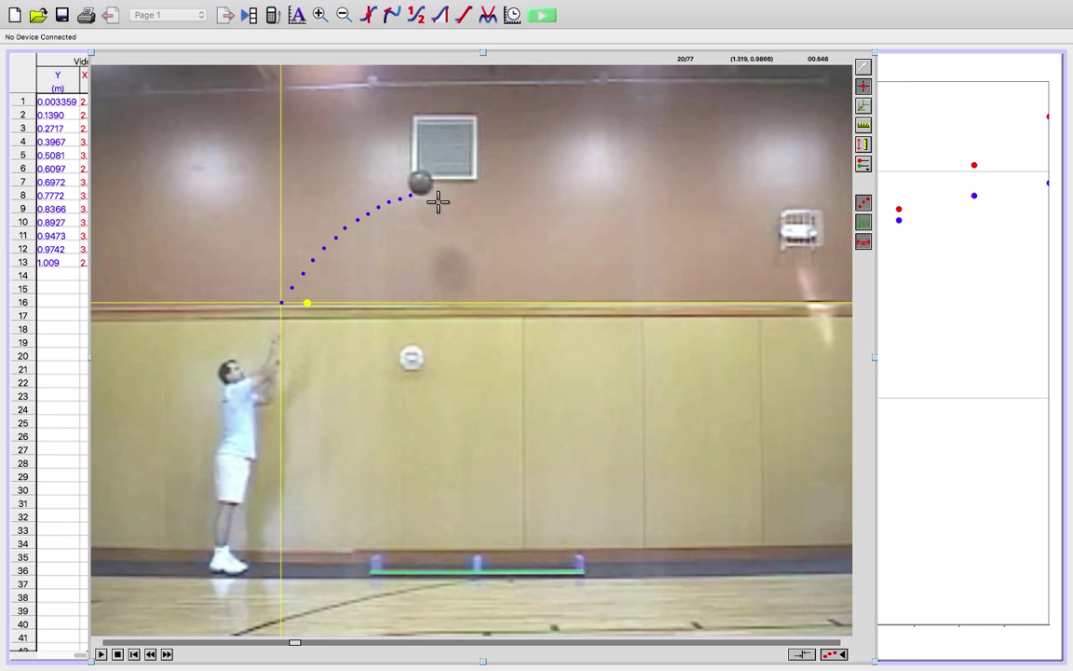
pyautogui.click(421, 191)
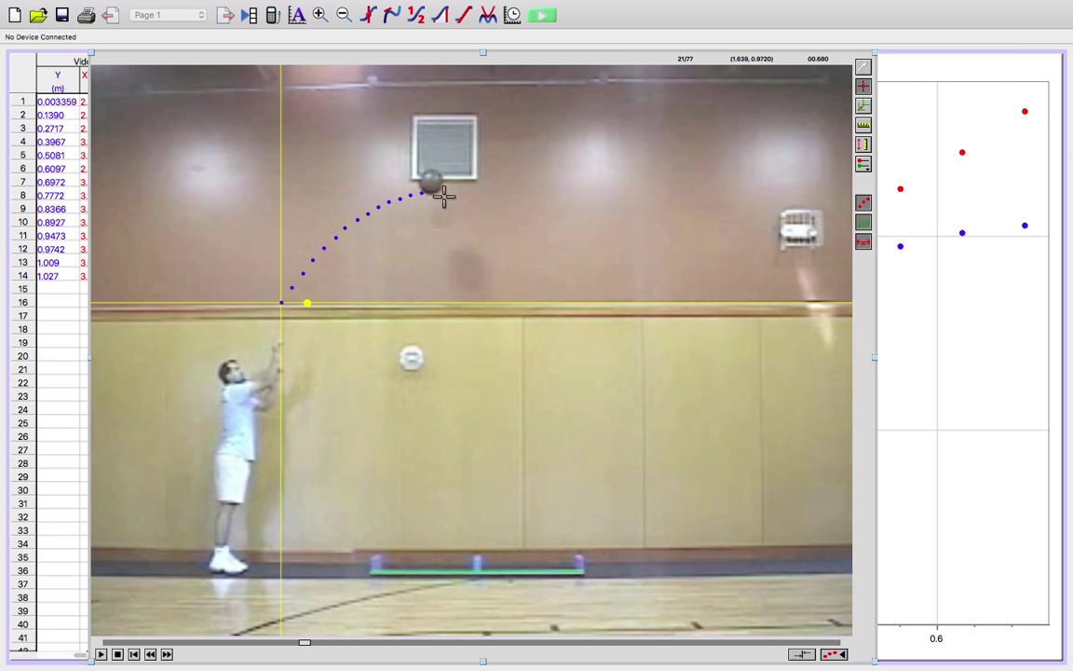
pyautogui.click(431, 188)
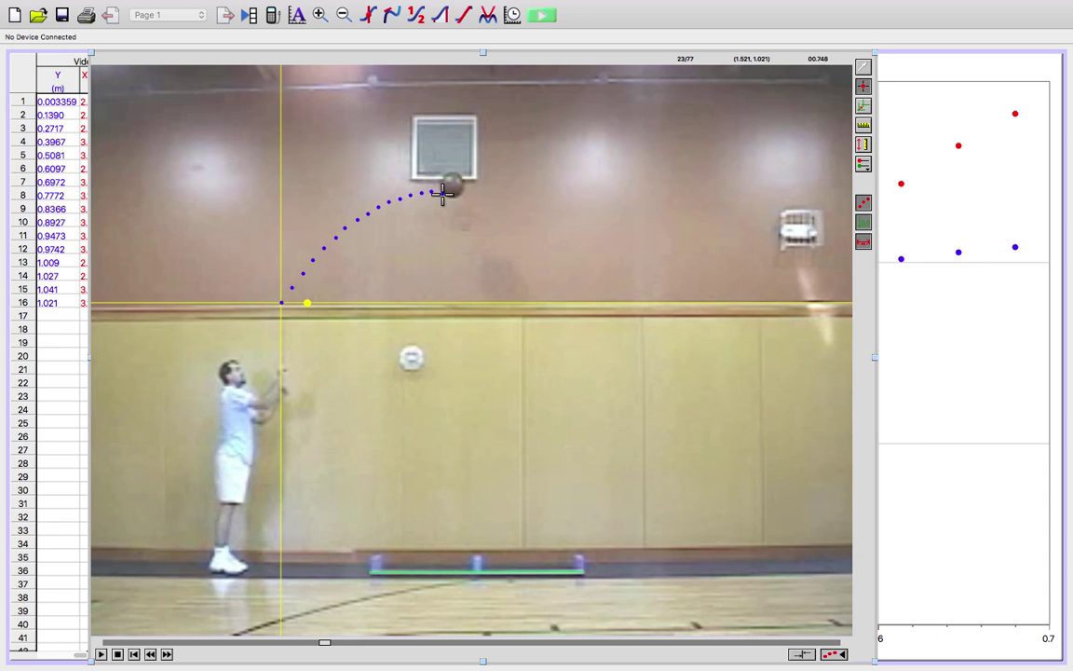
pyautogui.click(452, 192)
pyautogui.click(452, 192)
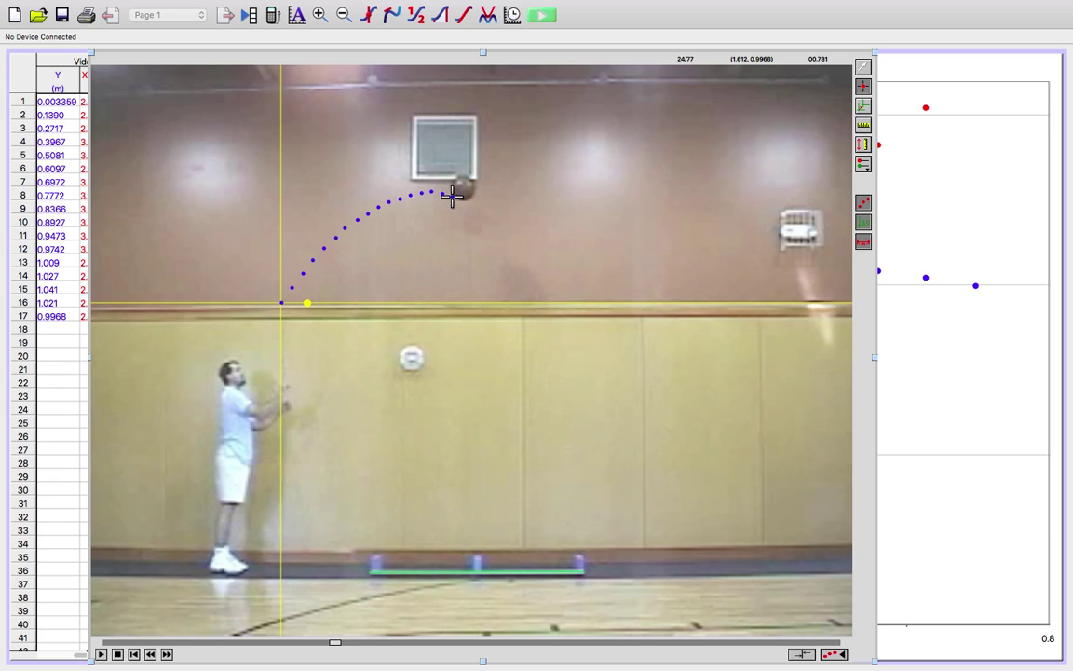
pyautogui.click(462, 196)
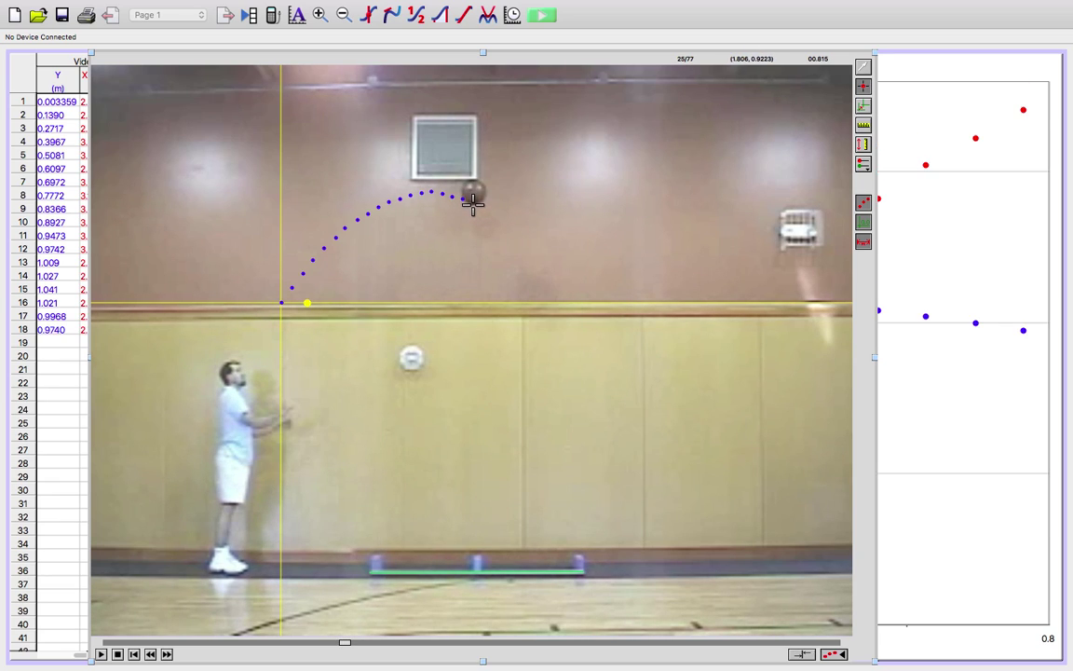
pyautogui.click(473, 201)
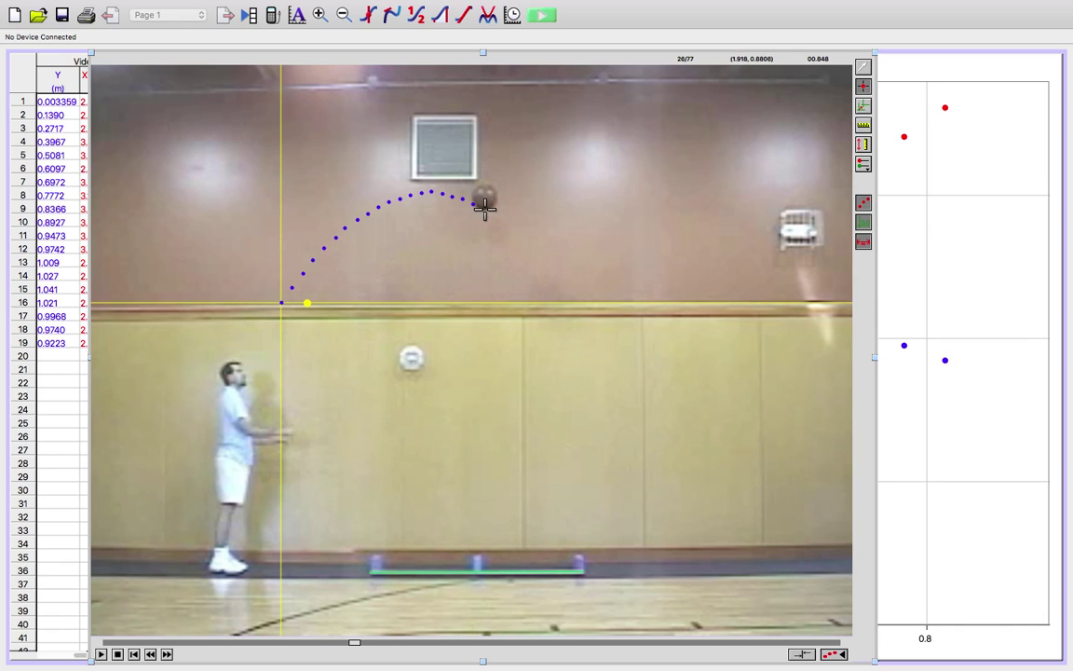
pyautogui.click(483, 207)
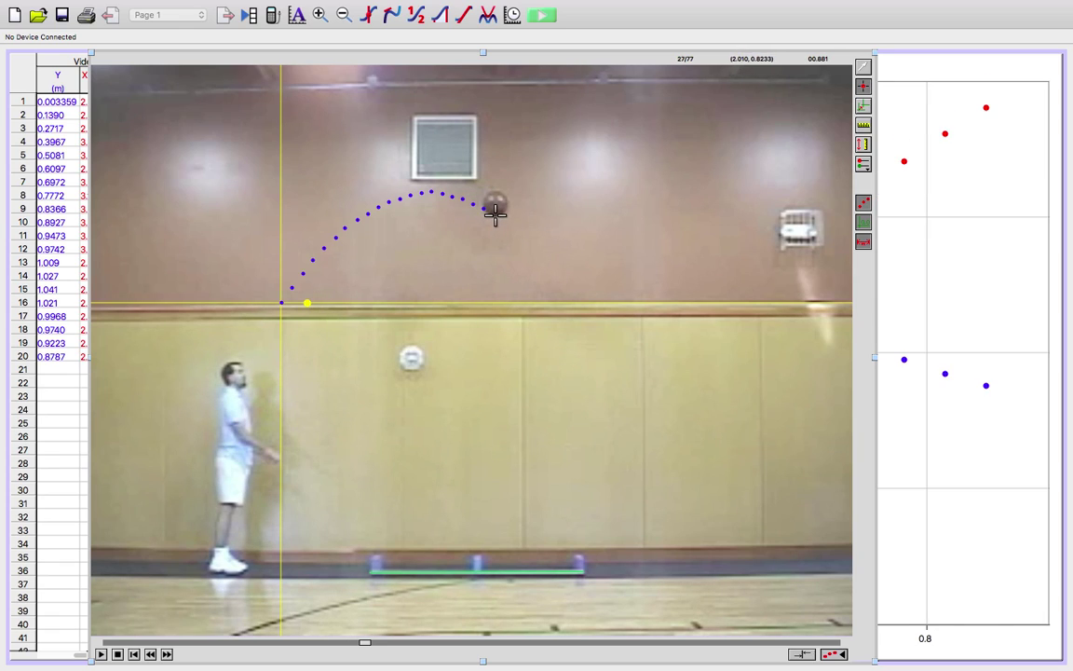
pyautogui.click(494, 214)
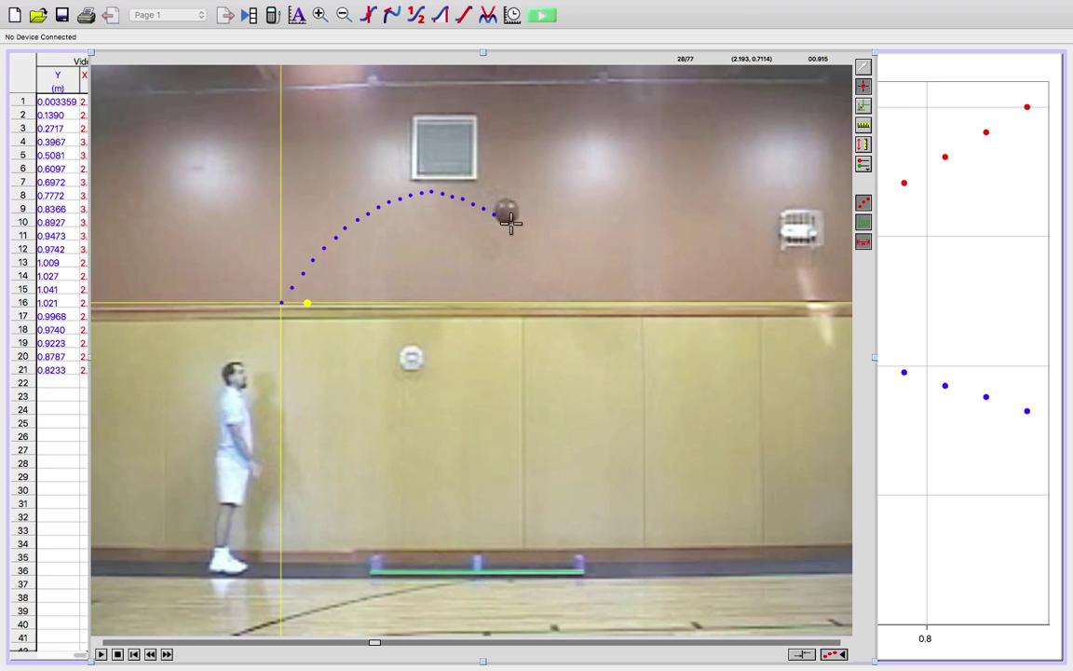
# Mark the falling ball in each frame through frame 46/77, rows 22–39
pyautogui.click(506, 219)
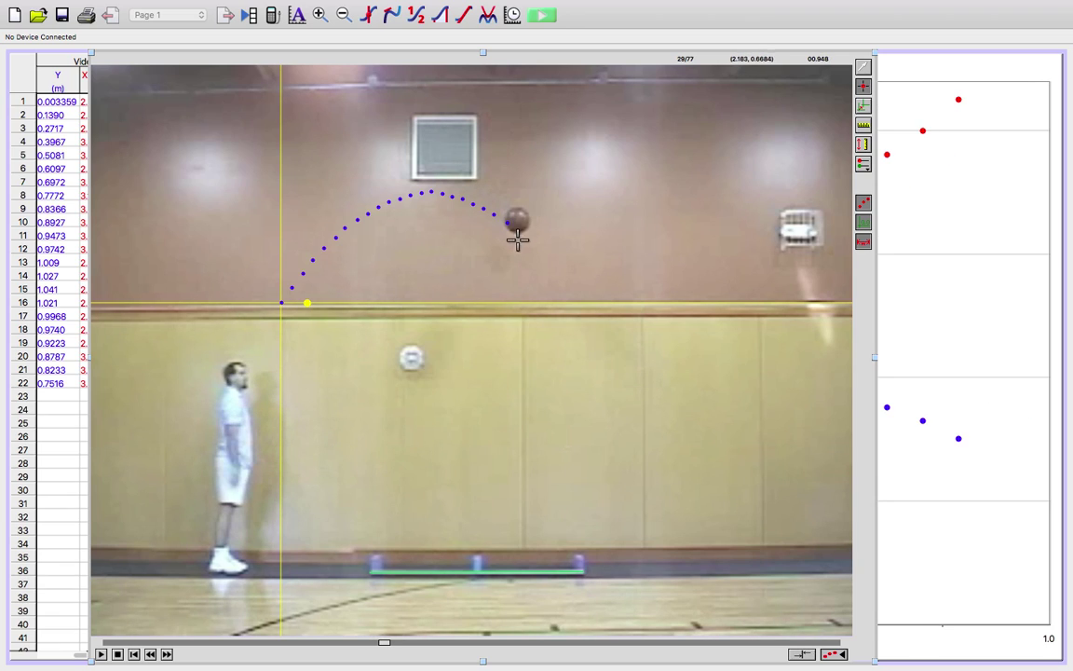
pyautogui.click(516, 230)
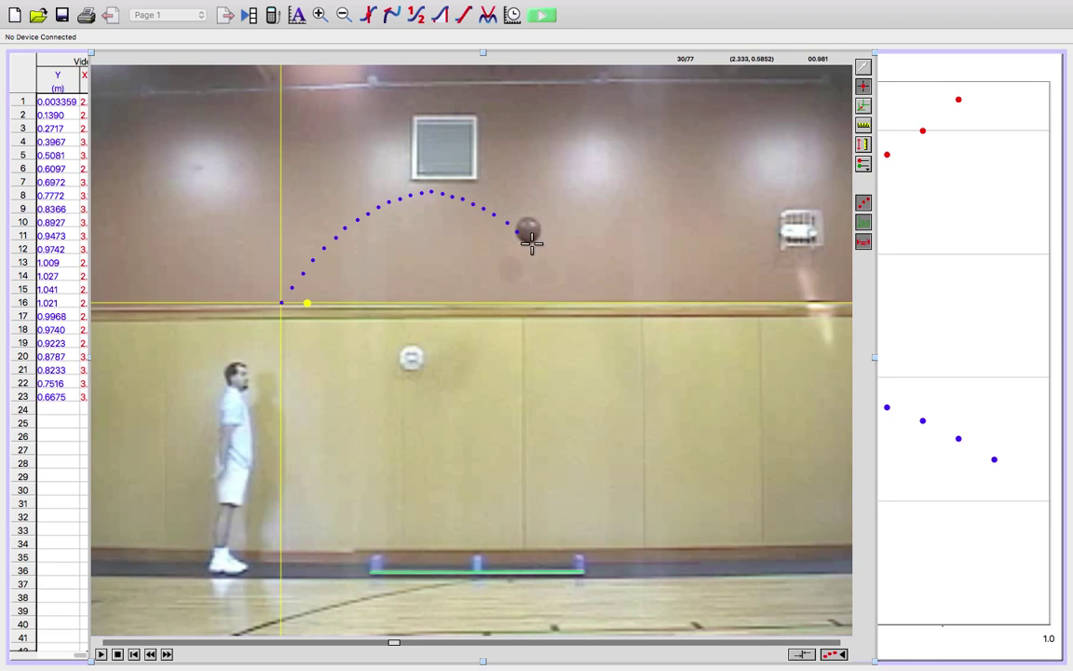
pyautogui.click(528, 240)
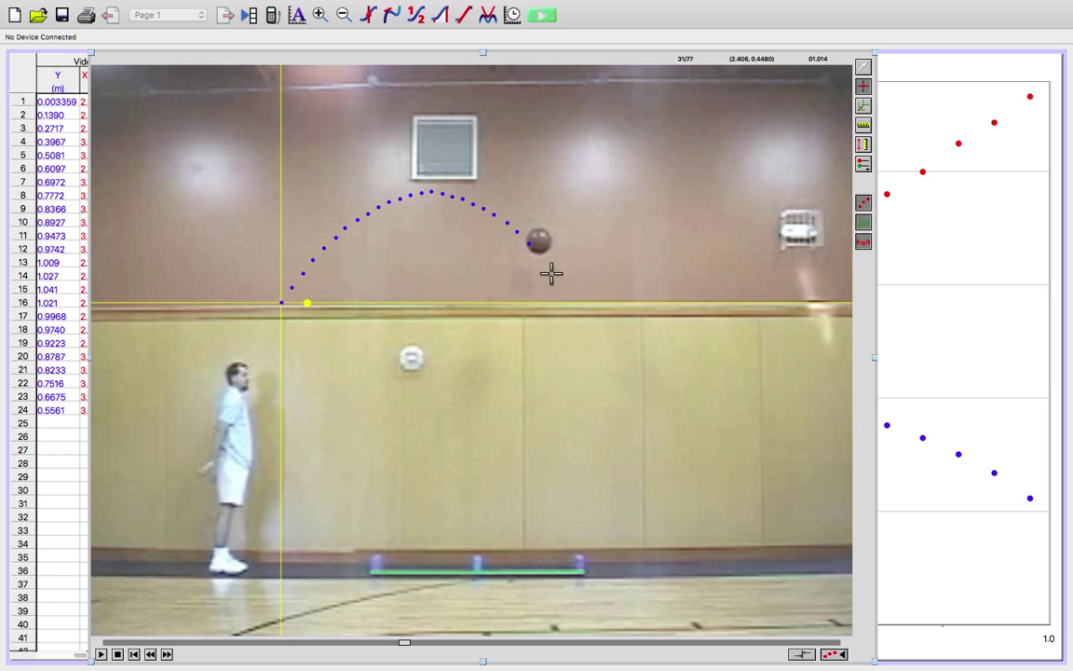
pyautogui.click(539, 251)
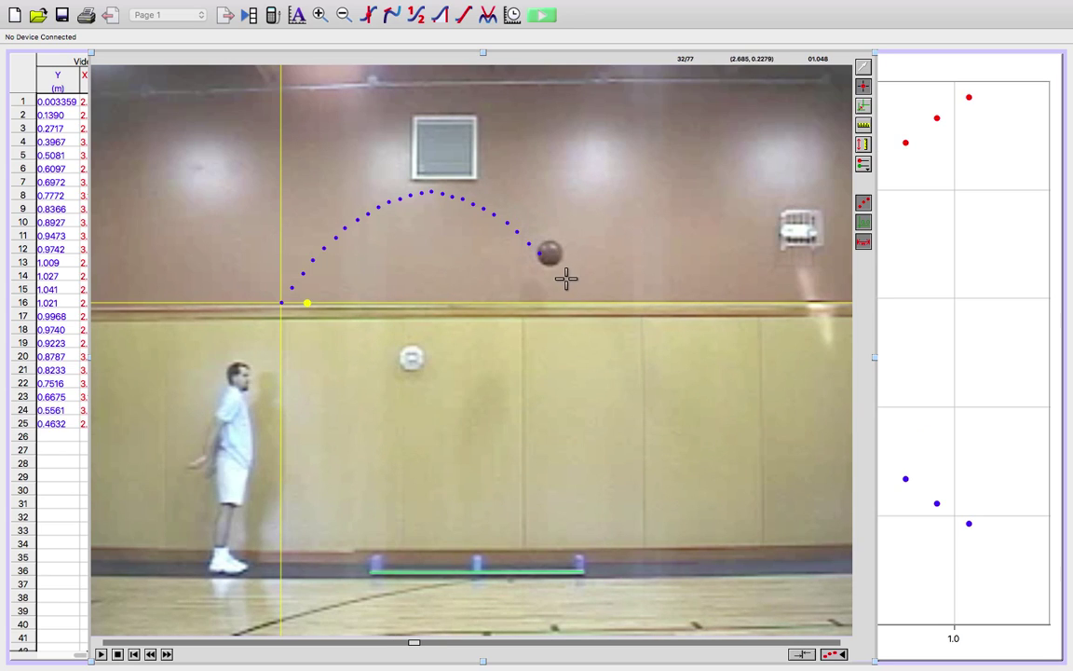
pyautogui.click(550, 264)
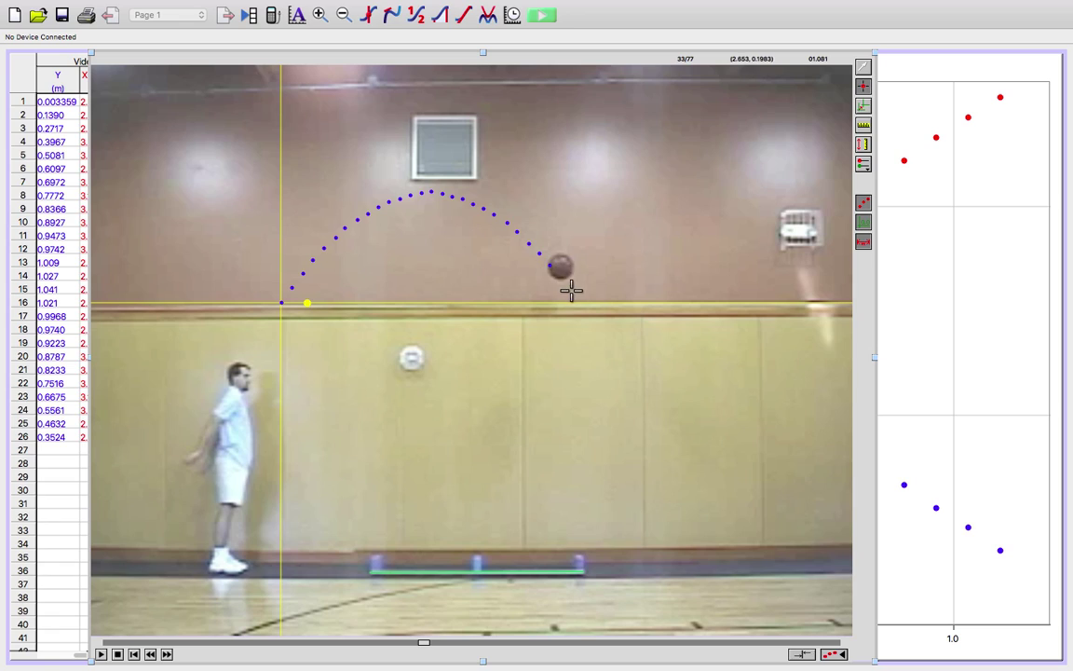
pyautogui.click(559, 277)
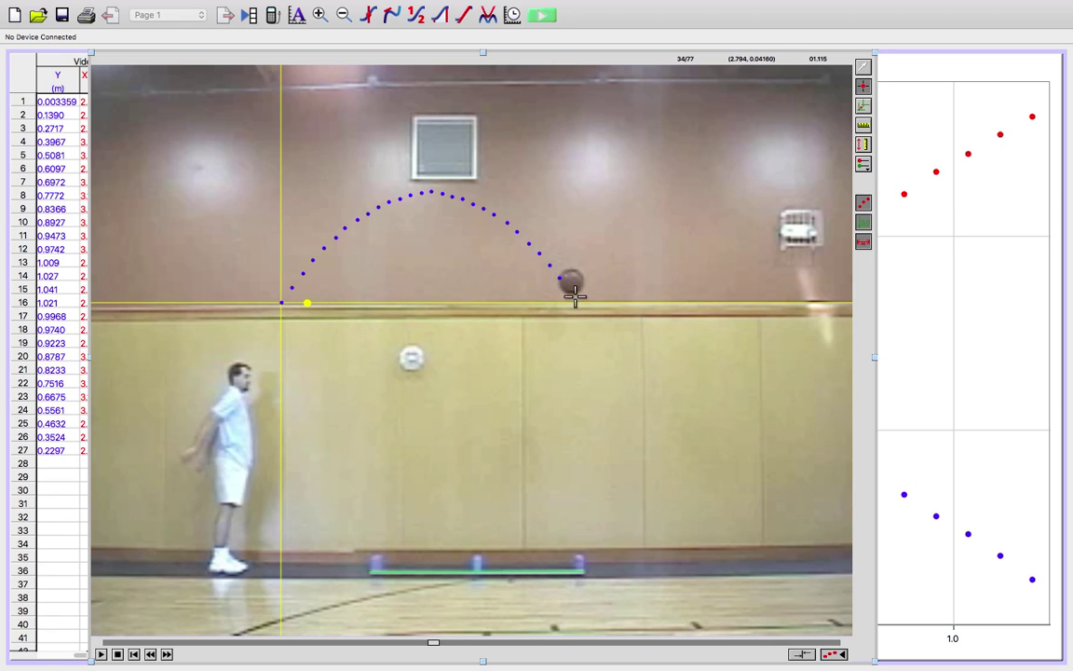
pyautogui.click(571, 293)
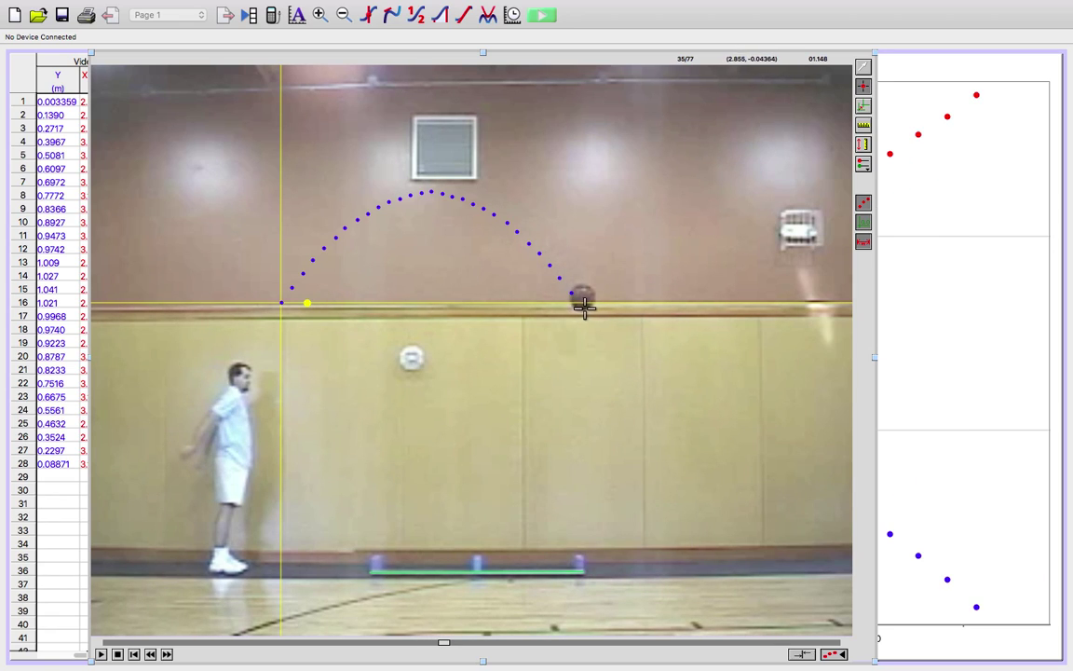
pyautogui.click(583, 306)
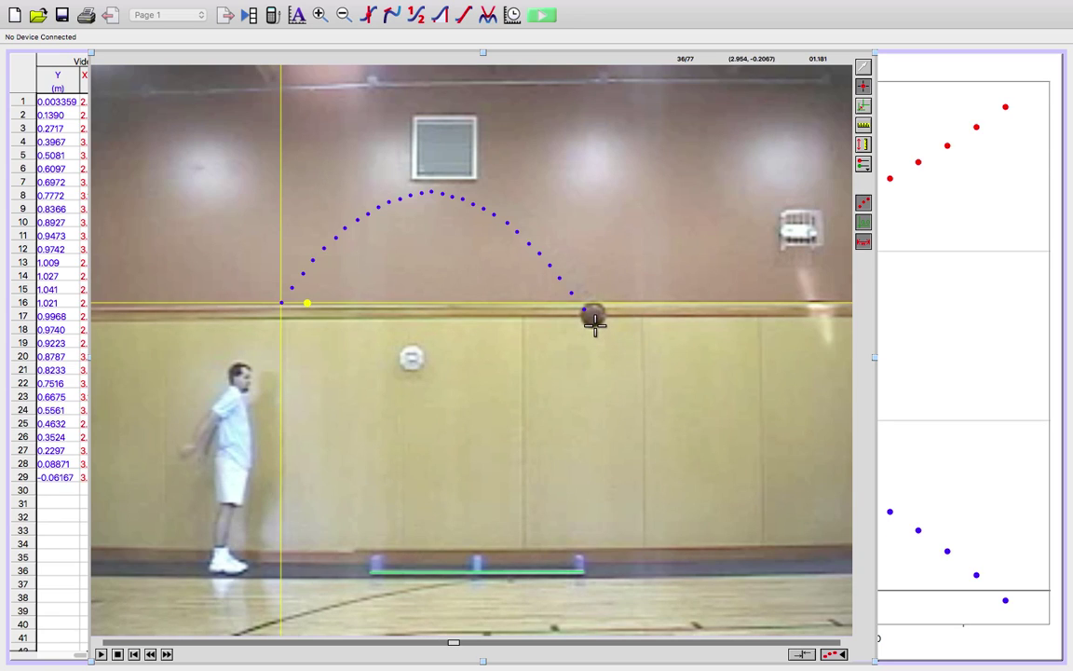
pyautogui.click(594, 324)
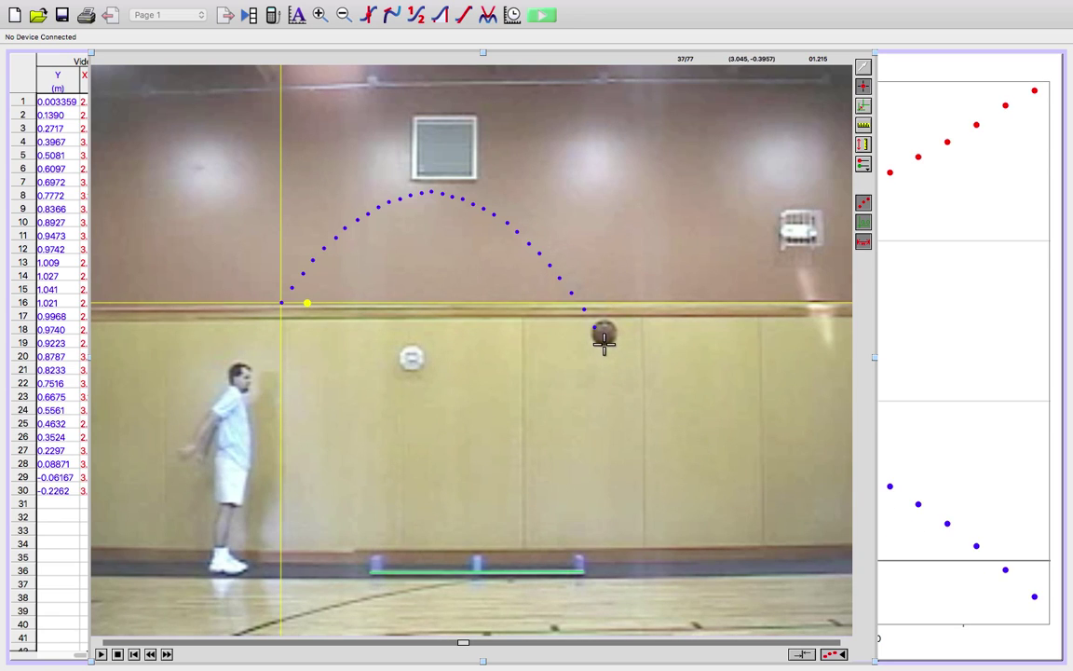
pyautogui.click(603, 343)
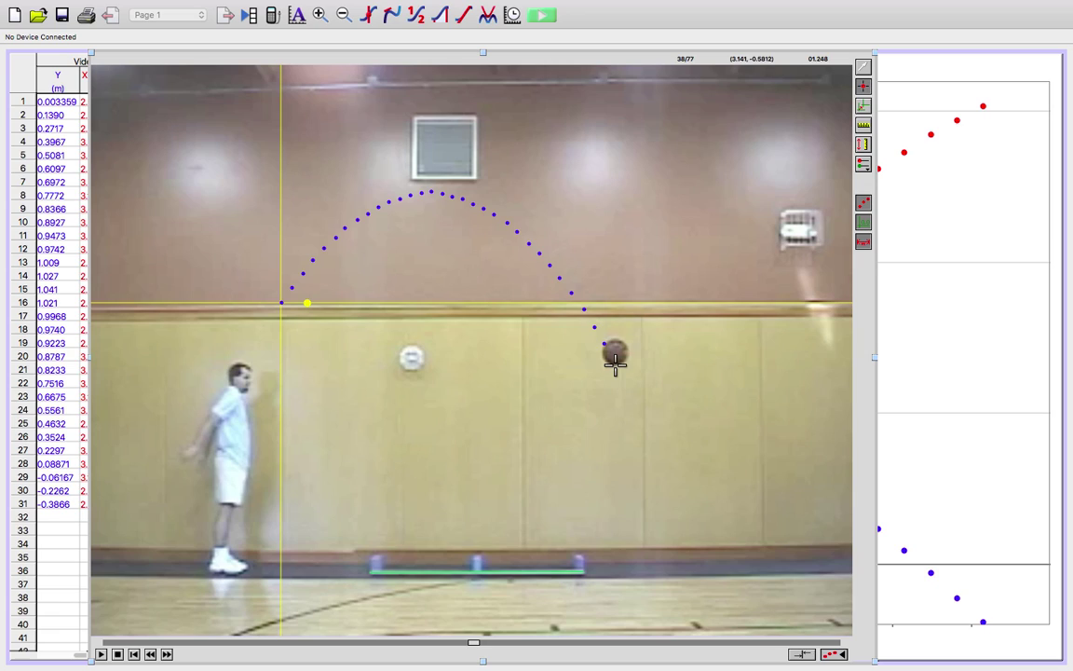
pyautogui.click(615, 362)
pyautogui.click(626, 382)
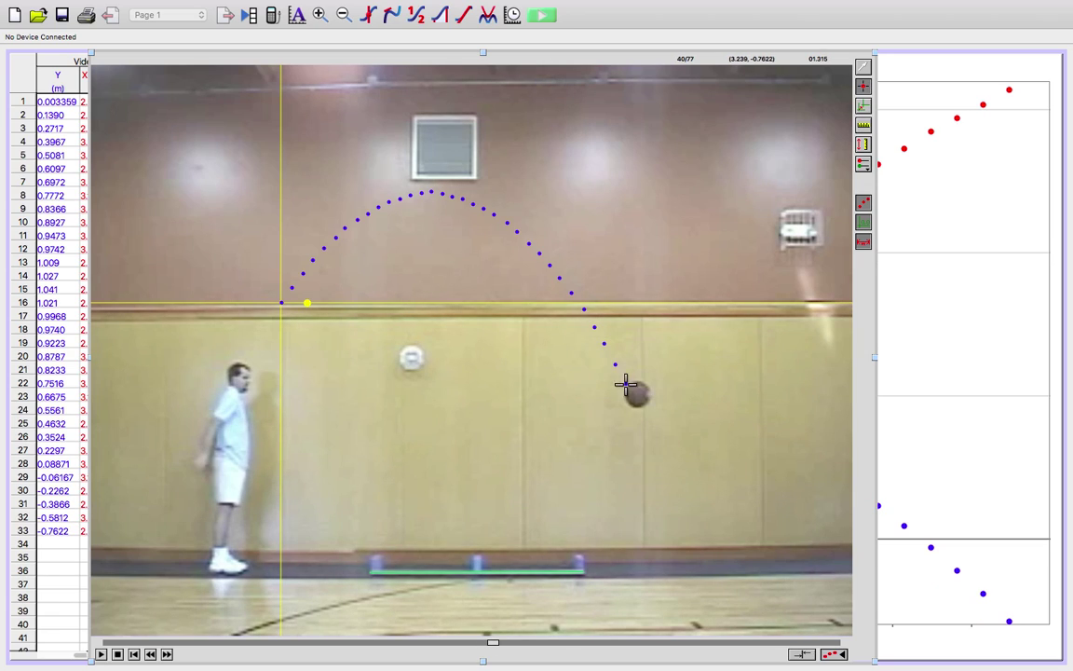
pyautogui.click(637, 406)
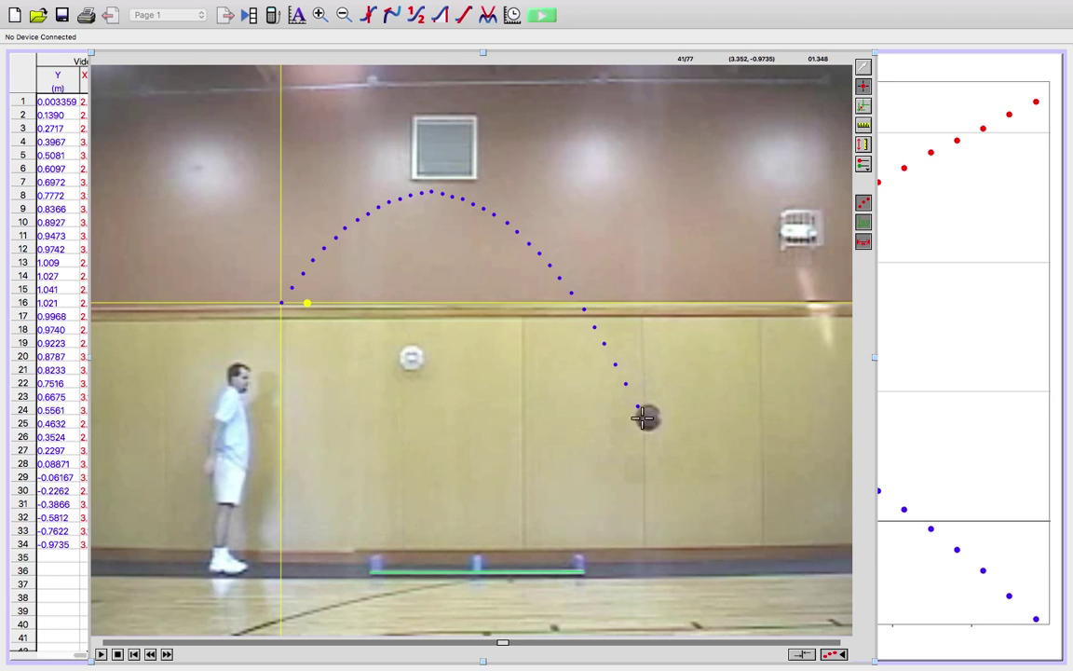
pyautogui.click(649, 430)
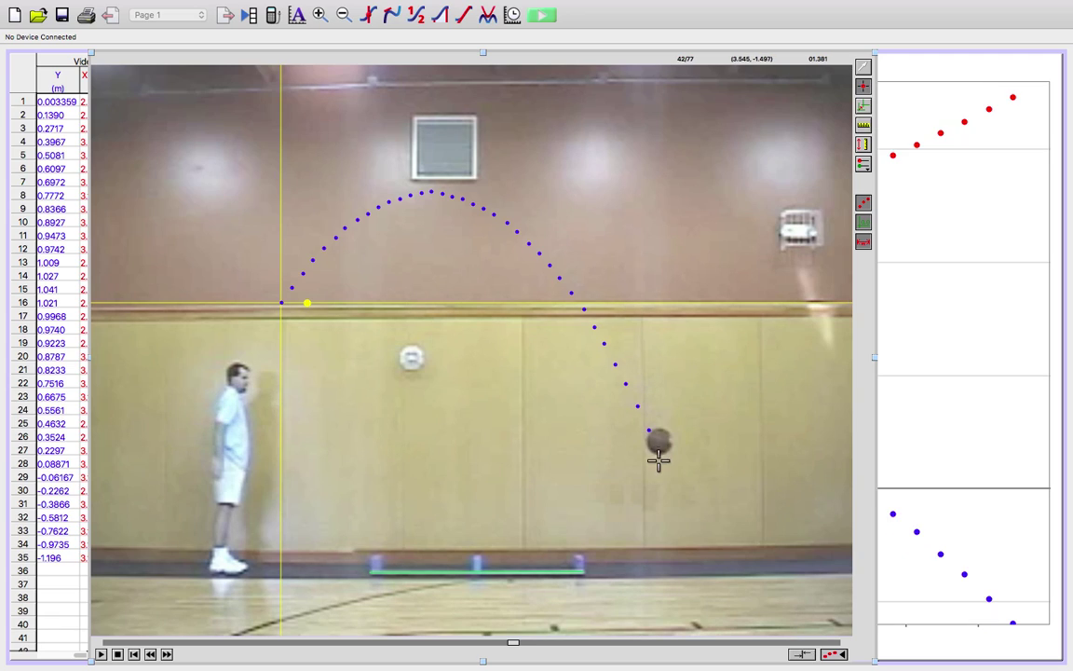
pyautogui.click(659, 452)
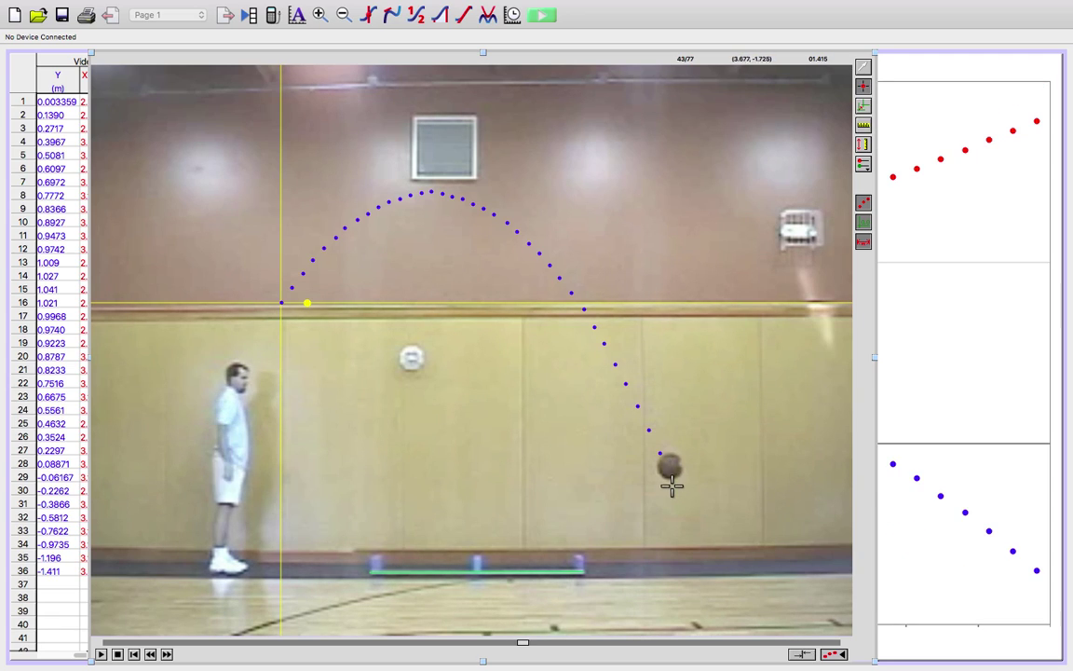
pyautogui.click(671, 477)
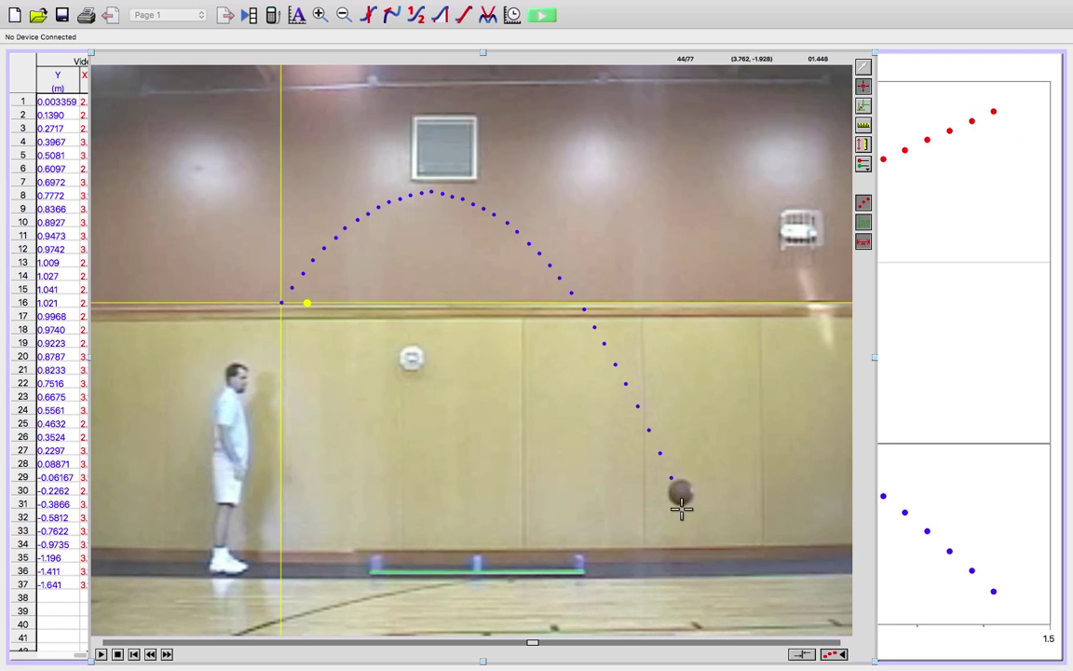
pyautogui.click(681, 504)
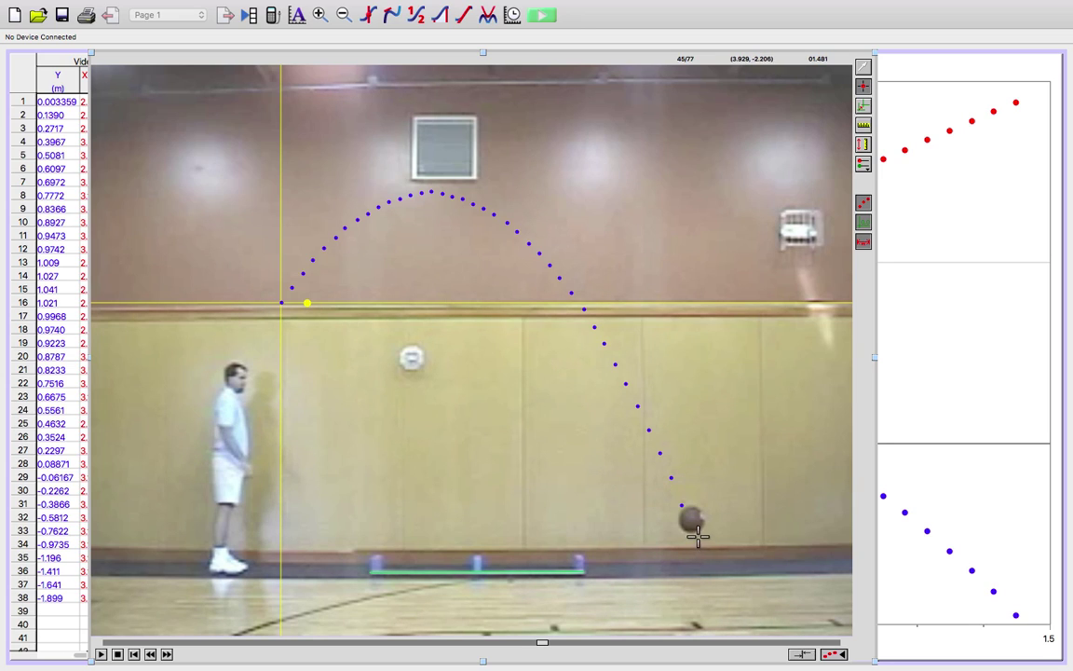
pyautogui.click(692, 530)
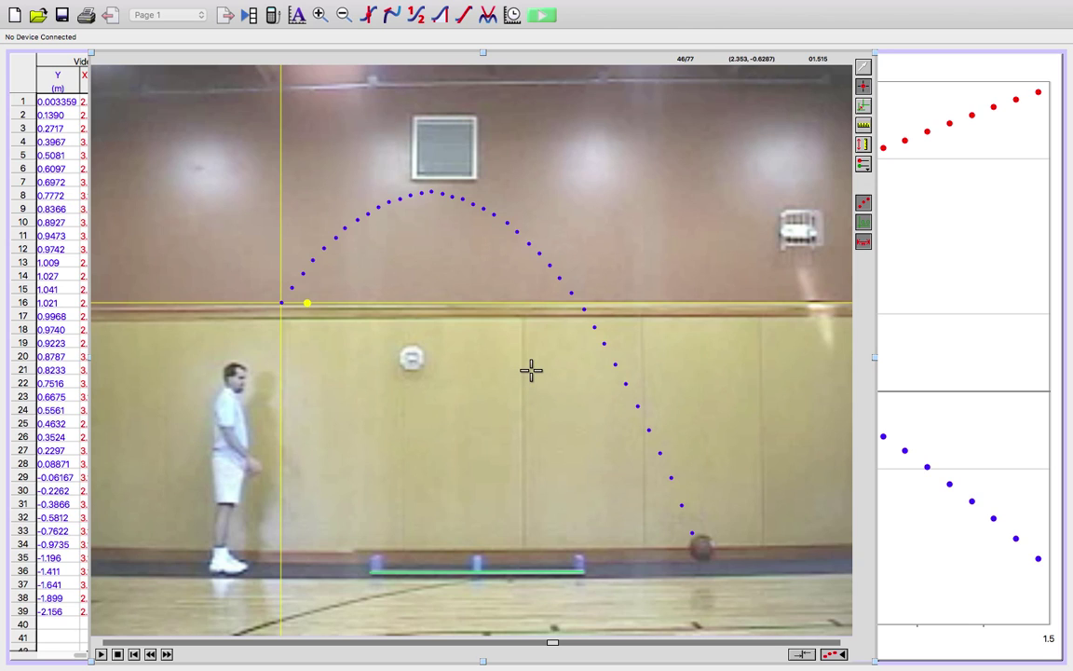
pyautogui.press('space')
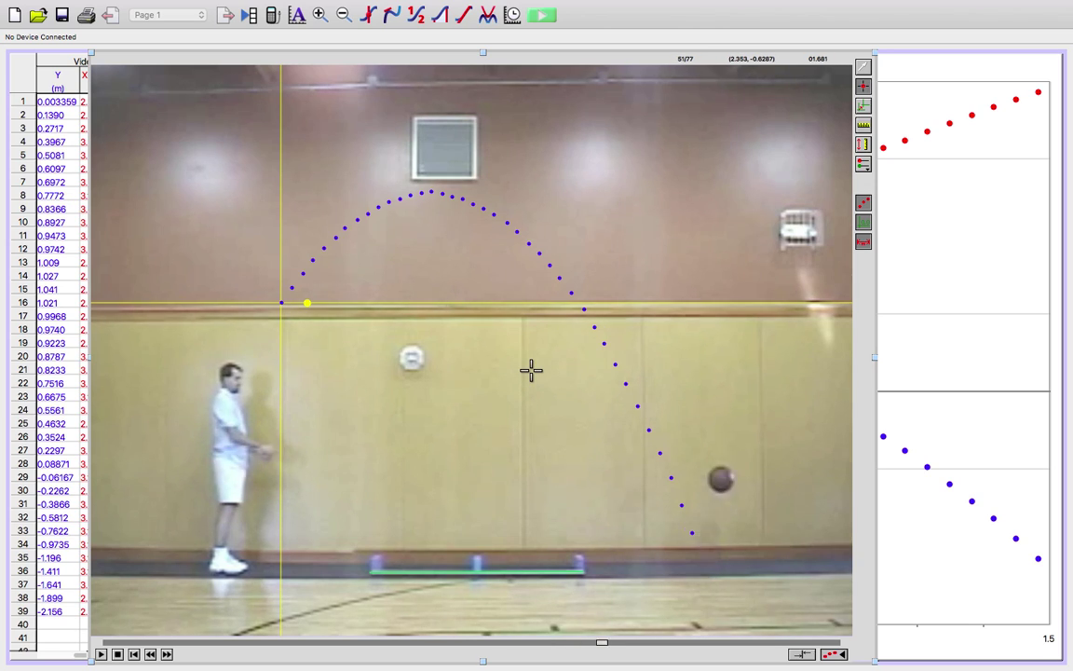
pyautogui.click(863, 205)
# Delete the stray extra point and maximize the 39-point X and Y position versus time graph
pyautogui.click(865, 202)
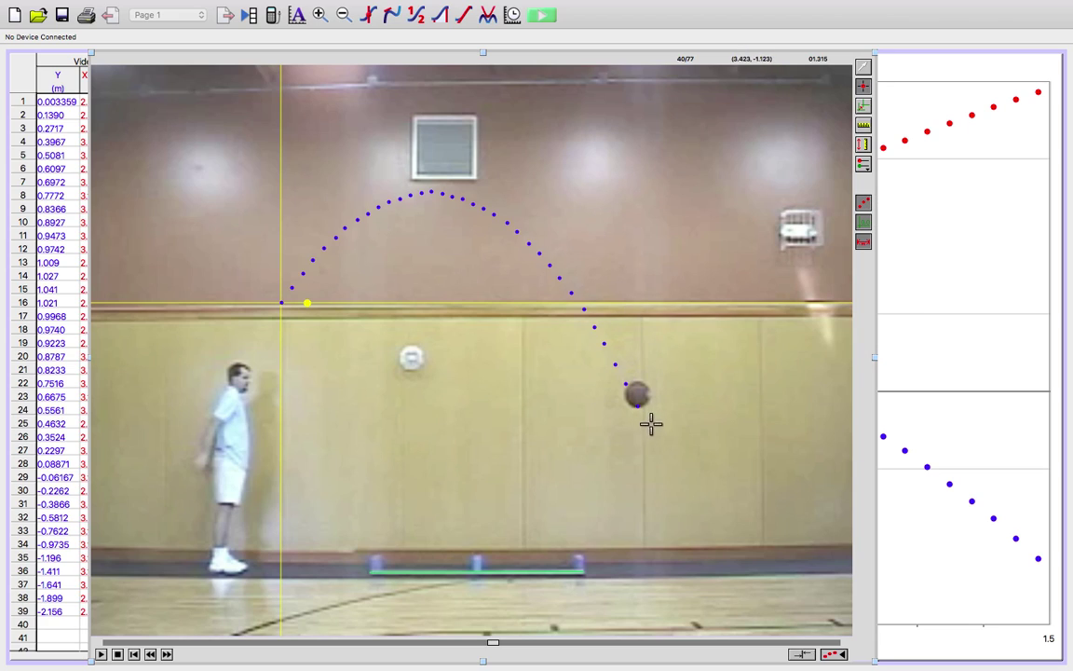
pyautogui.click(865, 67)
pyautogui.press('Right')
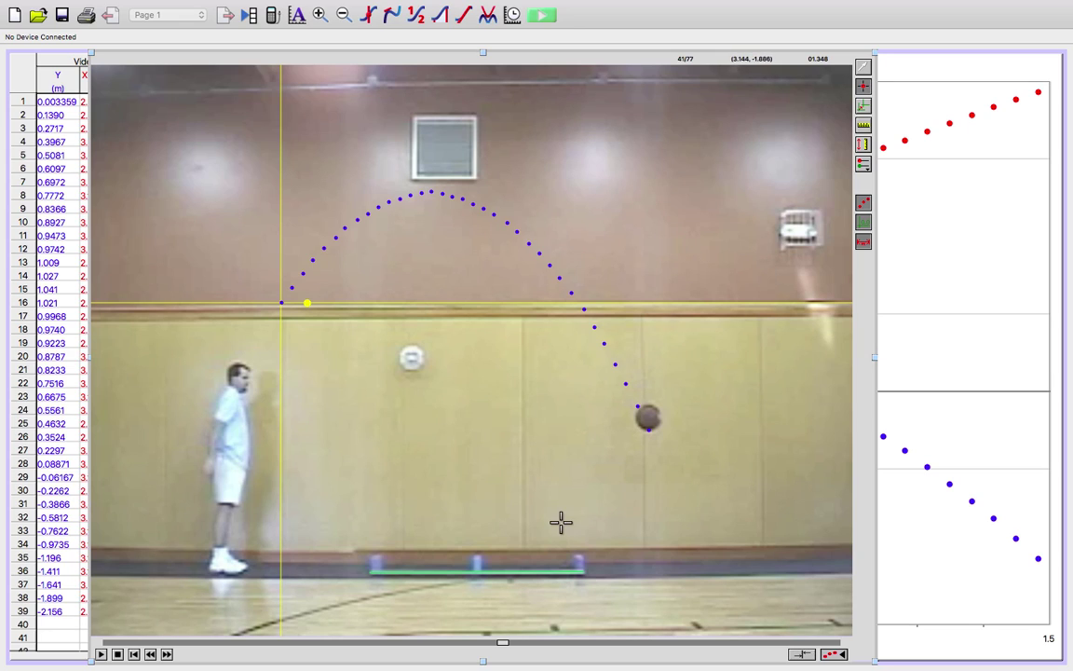
pyautogui.moveTo(502, 645); pyautogui.dragTo(597, 641)
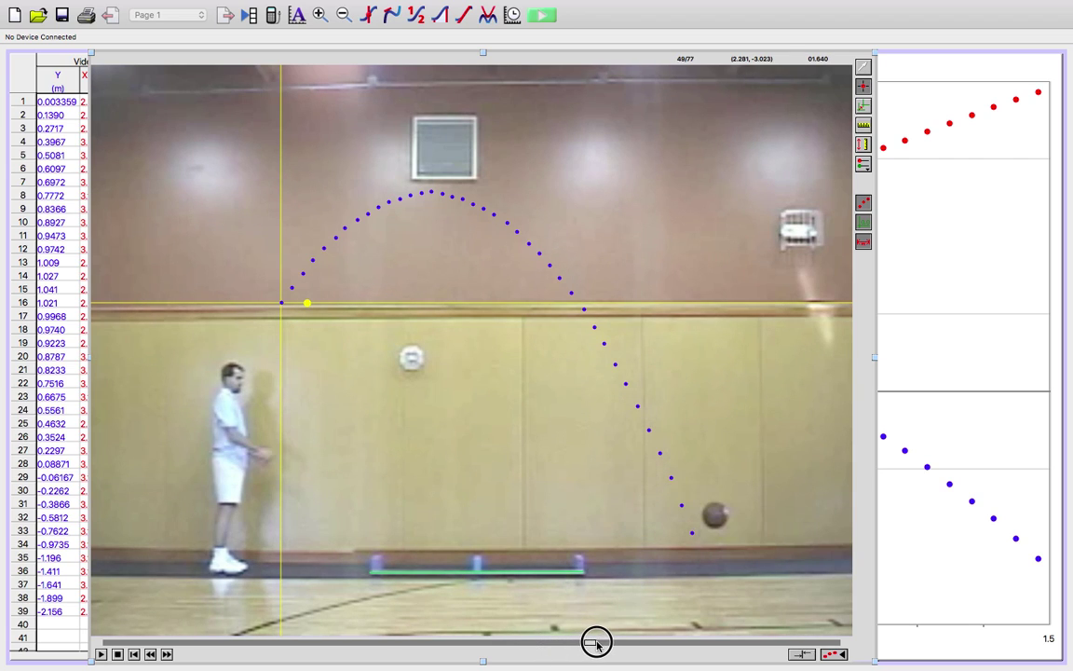
pyautogui.click(703, 236)
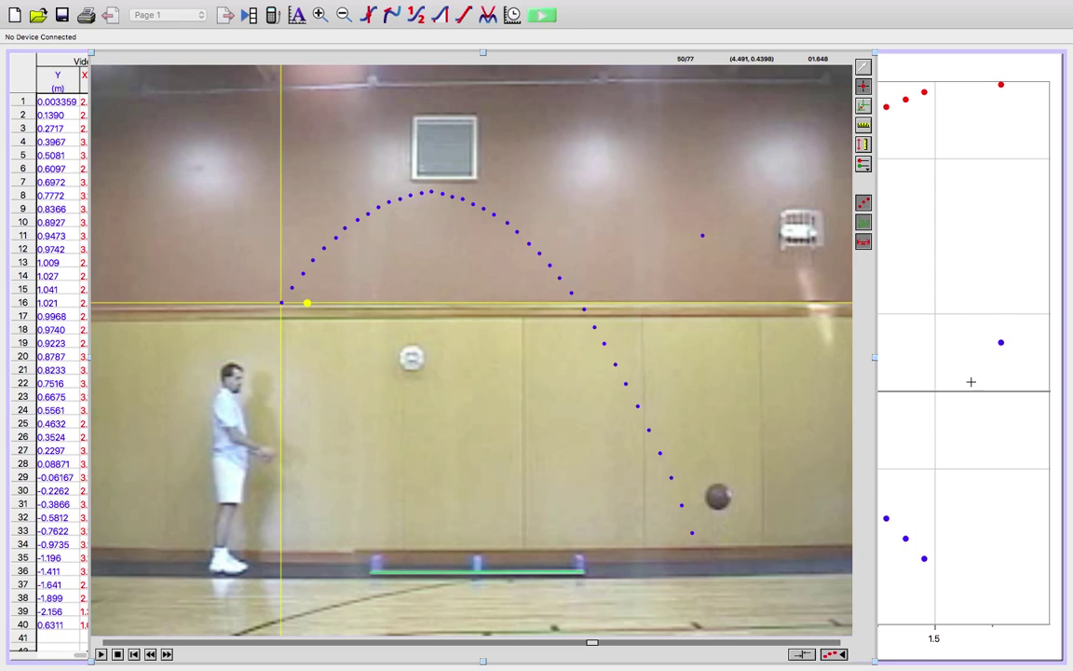
pyautogui.click(953, 65)
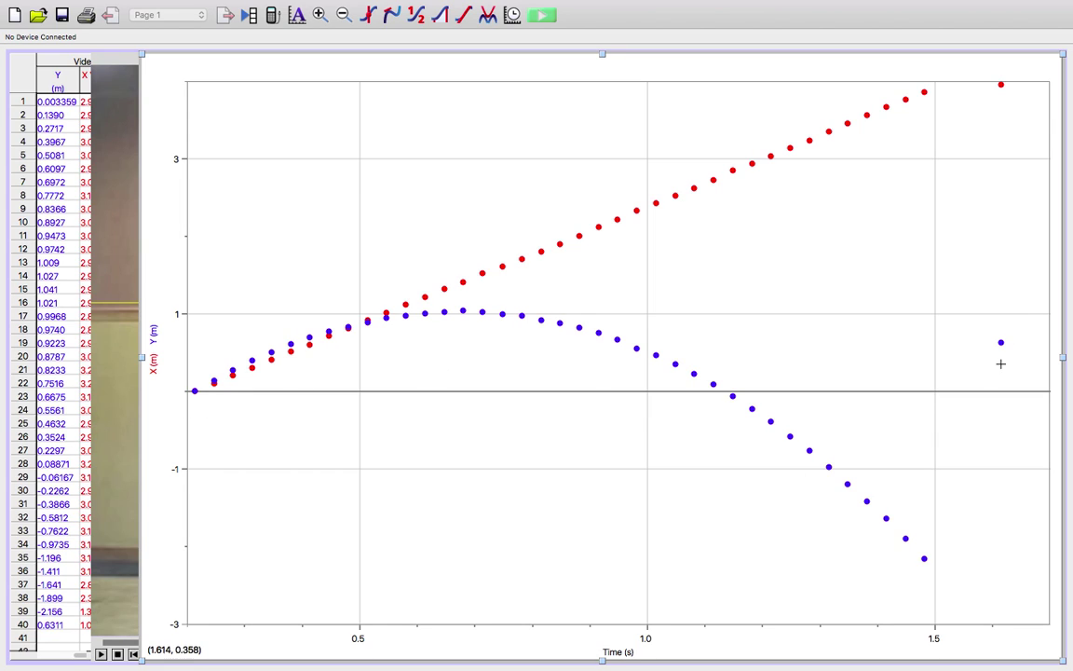
pyautogui.click(108, 53)
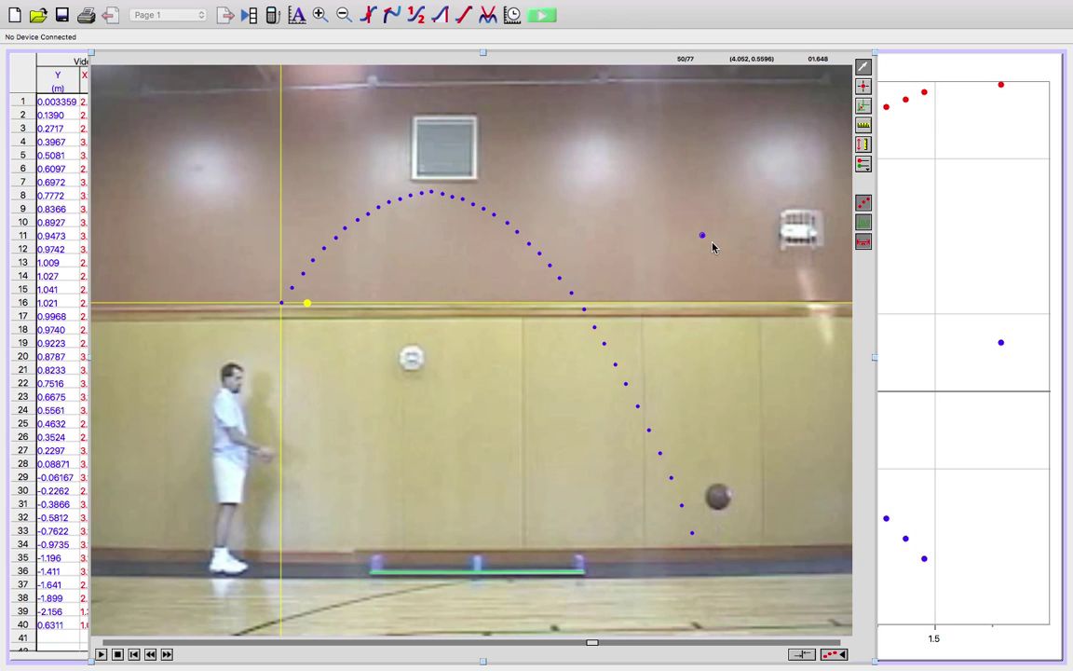
pyautogui.press('super+z')
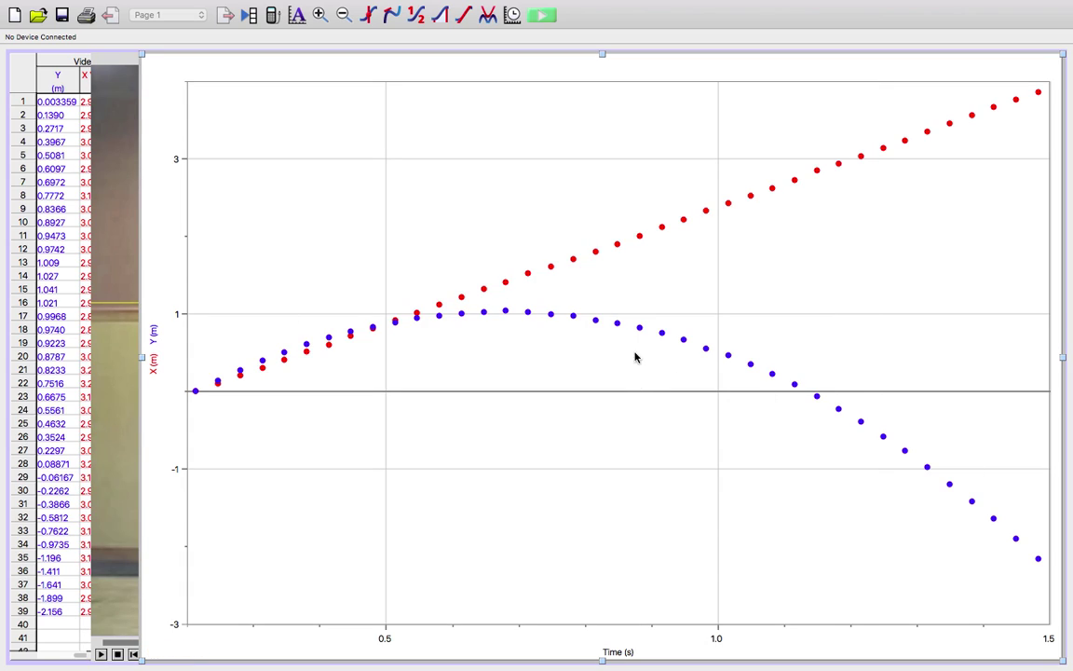
pyautogui.click(105, 49)
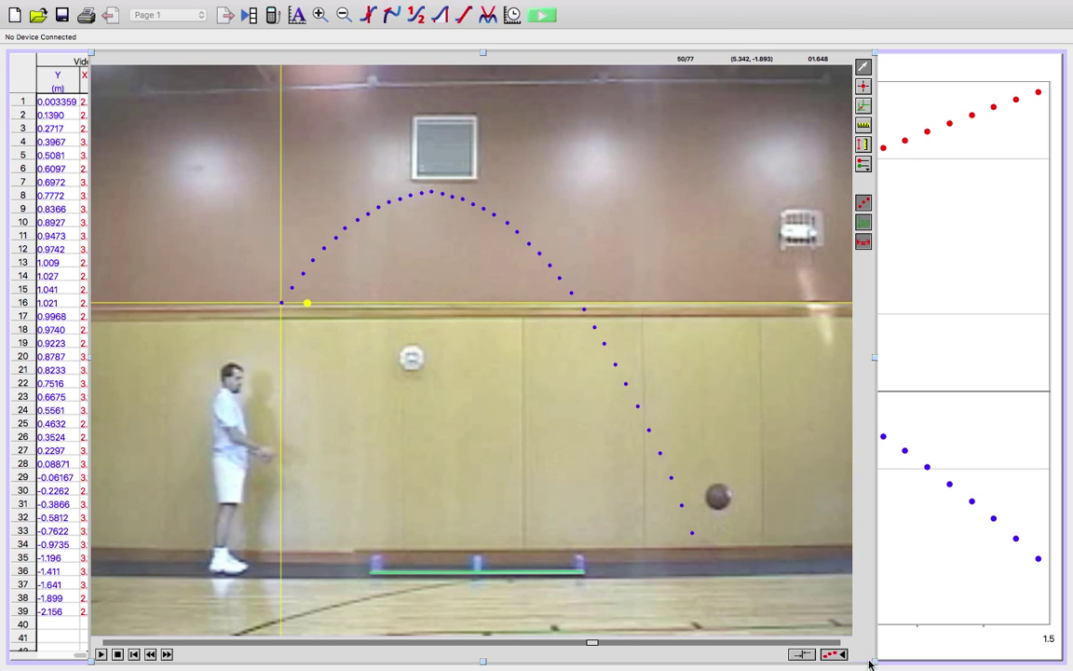
pyautogui.moveTo(876, 661); pyautogui.dragTo(233, 279)
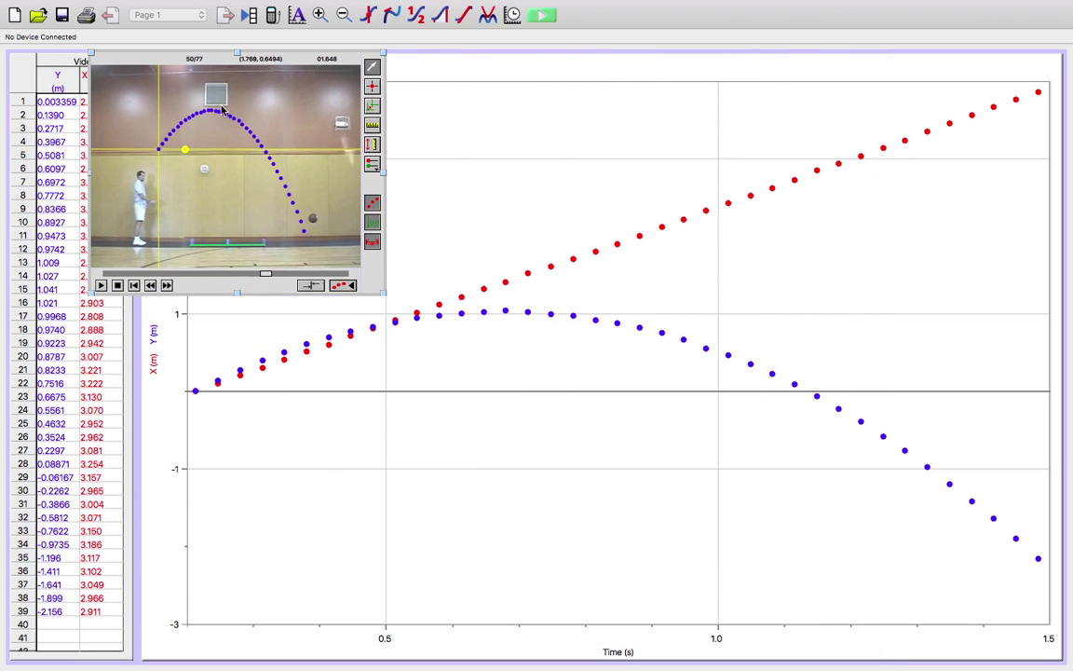
pyautogui.moveTo(208, 52); pyautogui.dragTo(85, 49)
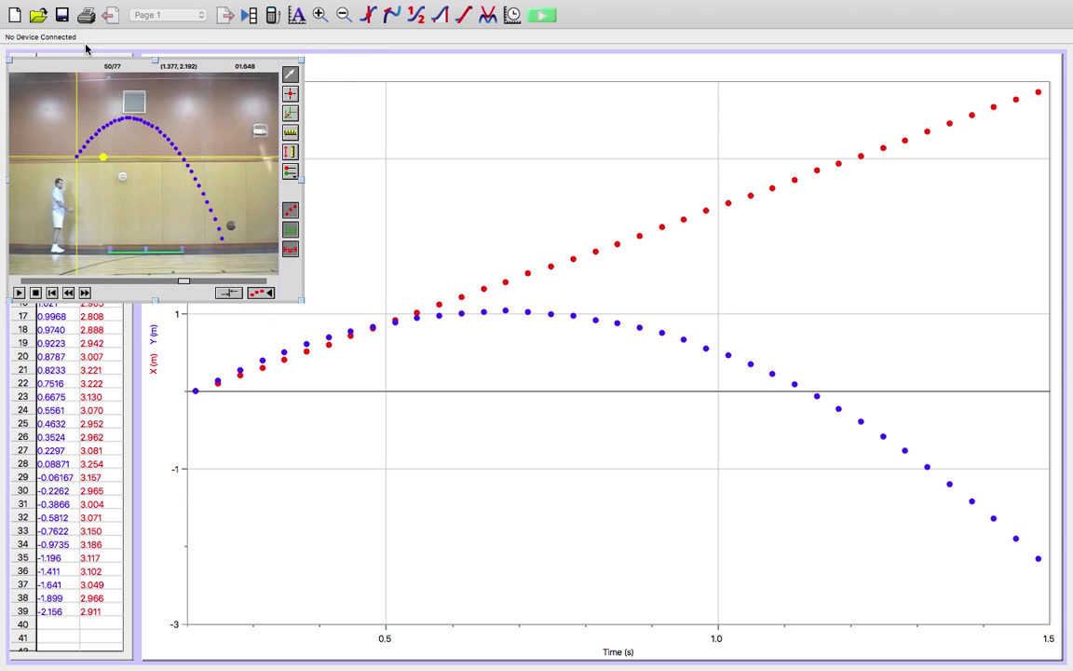
pyautogui.click(418, 65)
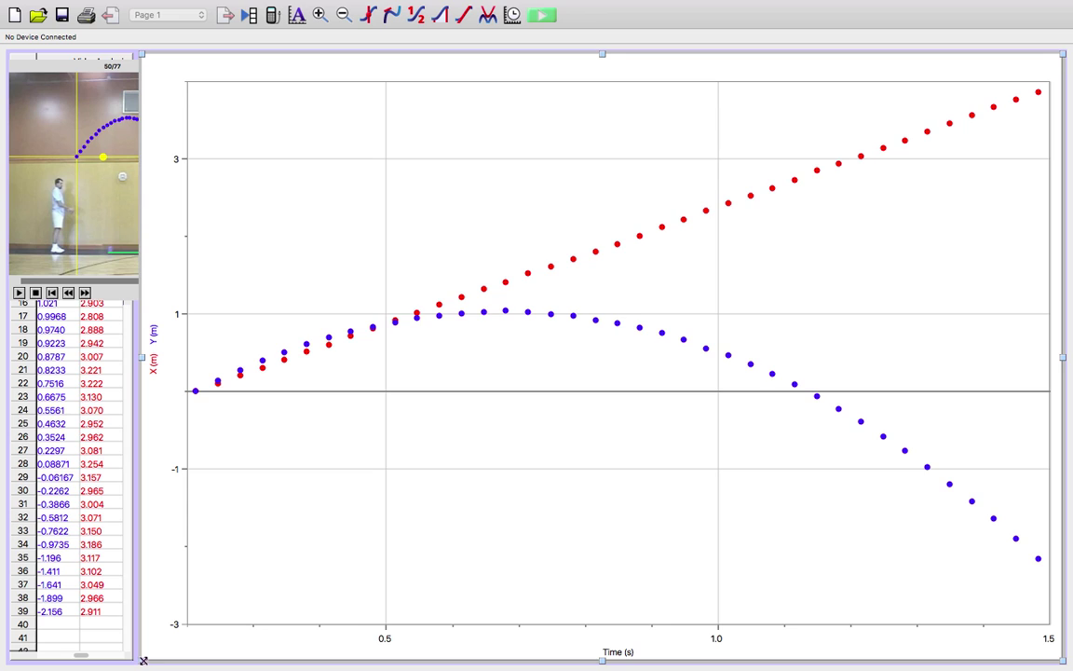
pyautogui.moveTo(143, 661); pyautogui.dragTo(357, 355)
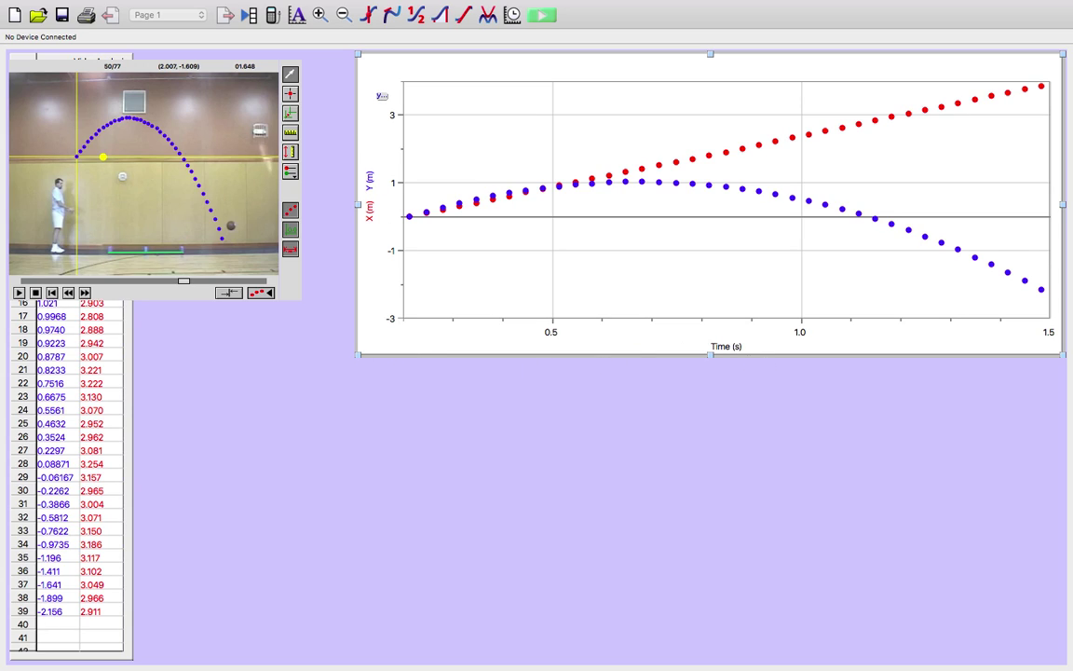
pyautogui.click(414, 422)
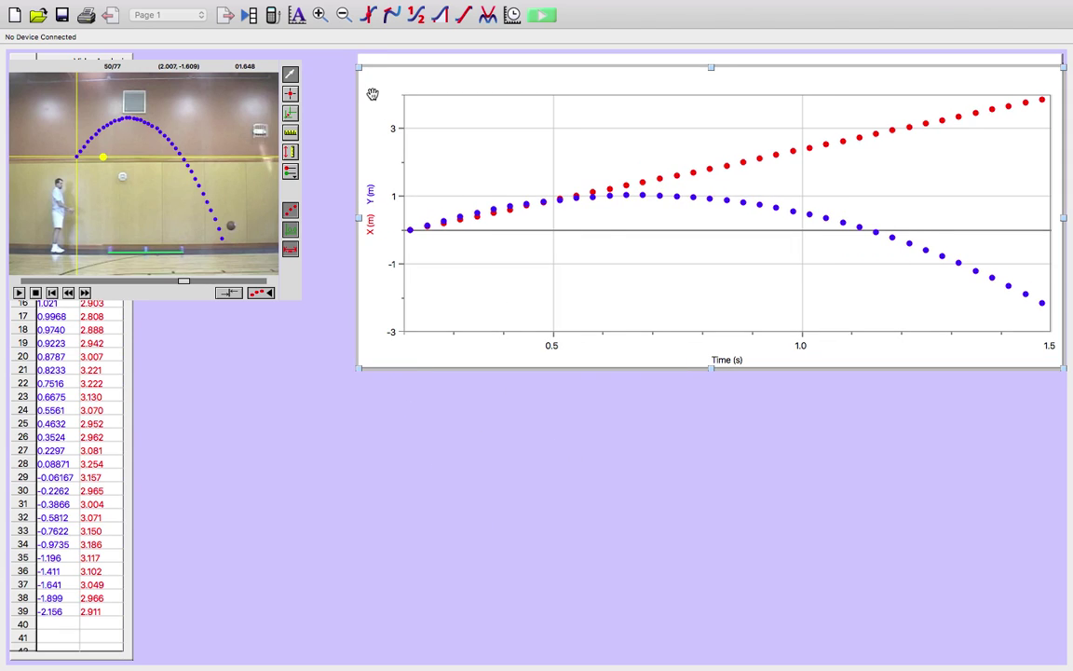
# Duplicate the graph, plotting Y position versus time on top and Y Velocity below
pyautogui.moveTo(376, 84); pyautogui.dragTo(402, 398)
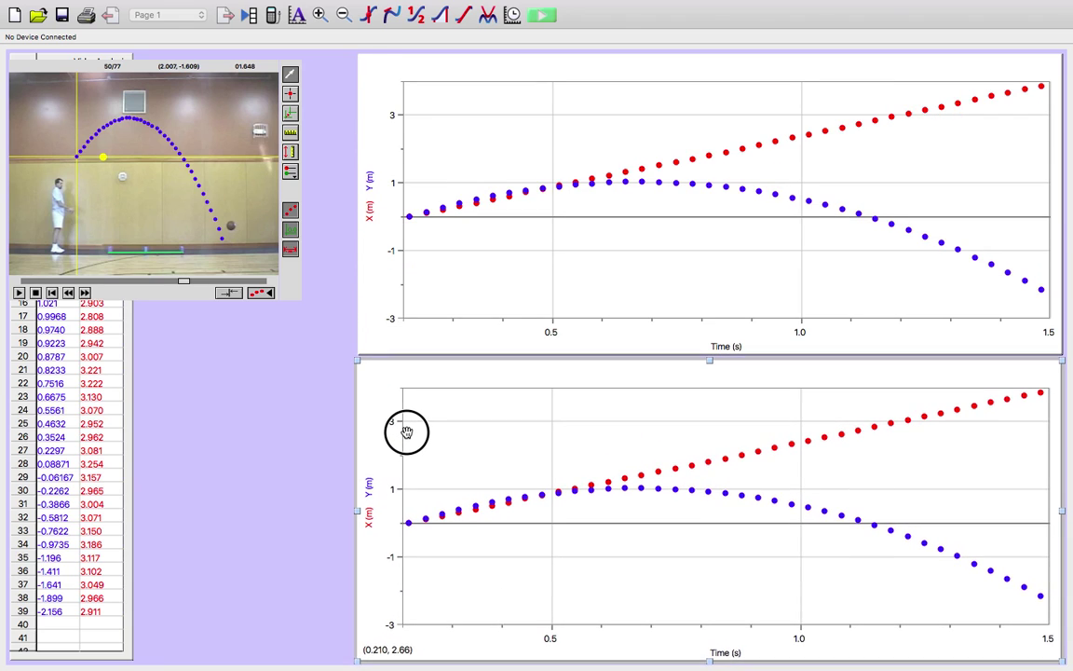
pyautogui.click(406, 438)
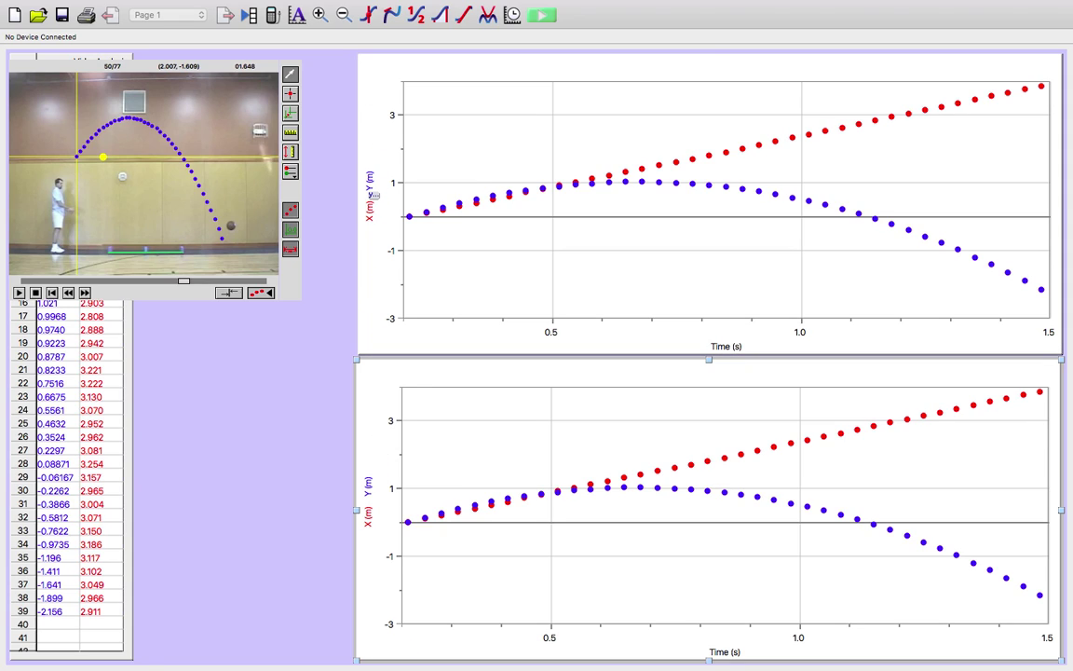
pyautogui.click(373, 193)
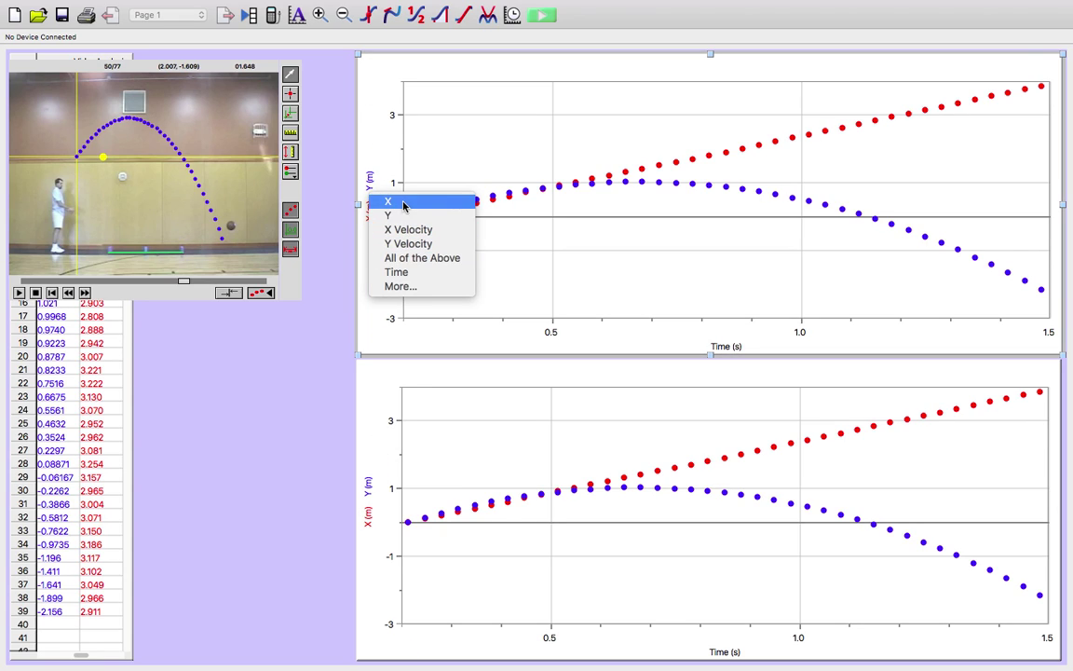
pyautogui.click(401, 203)
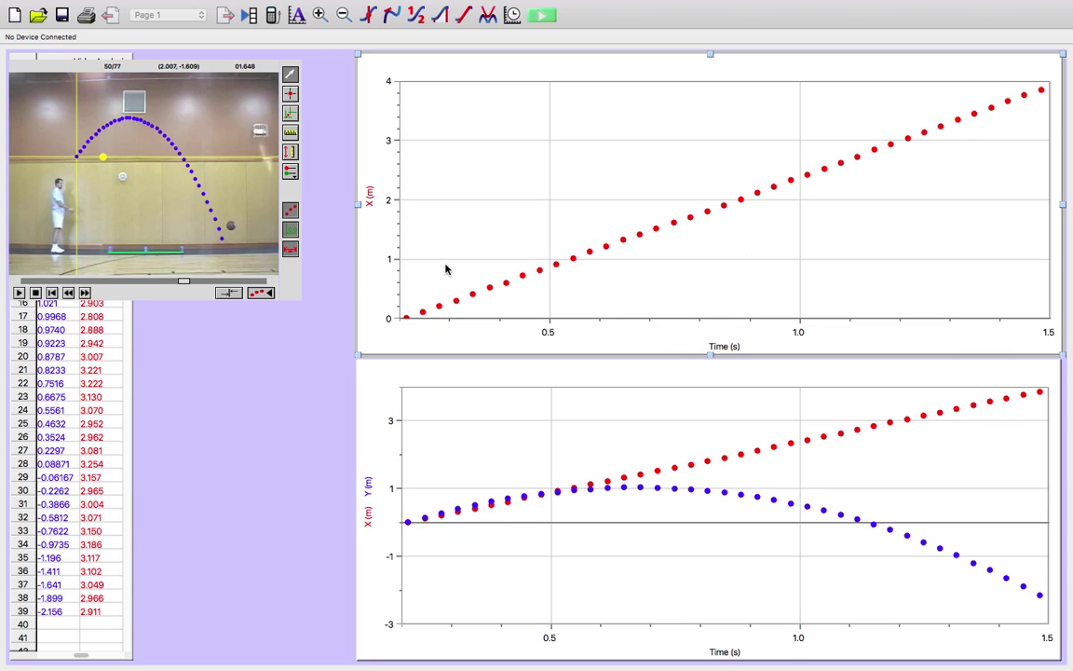
pyautogui.click(369, 199)
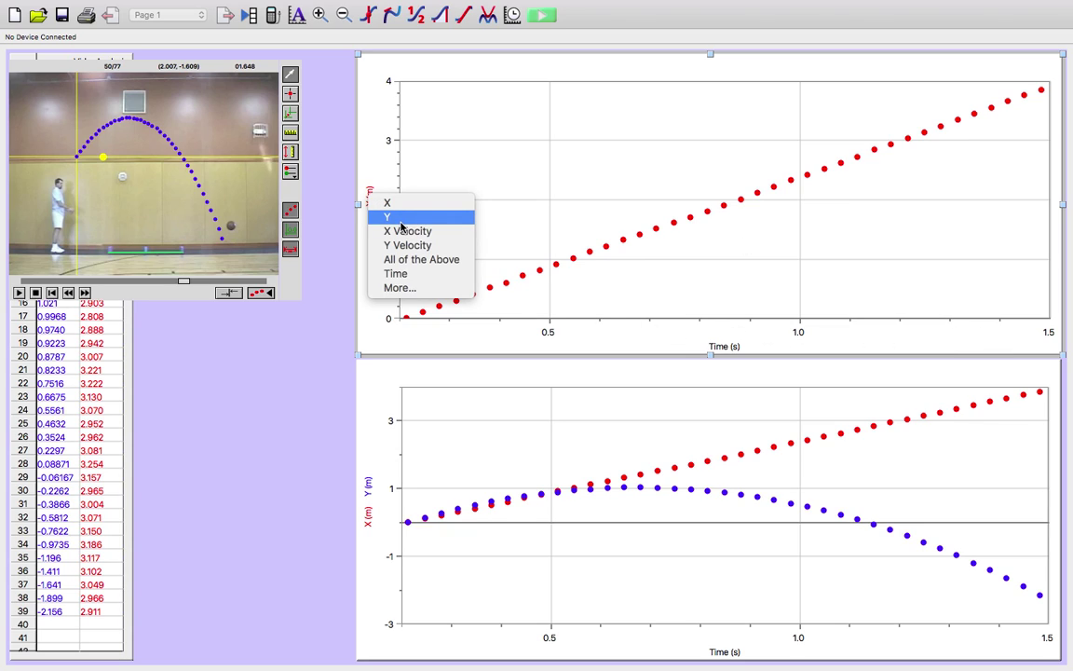
pyautogui.click(394, 219)
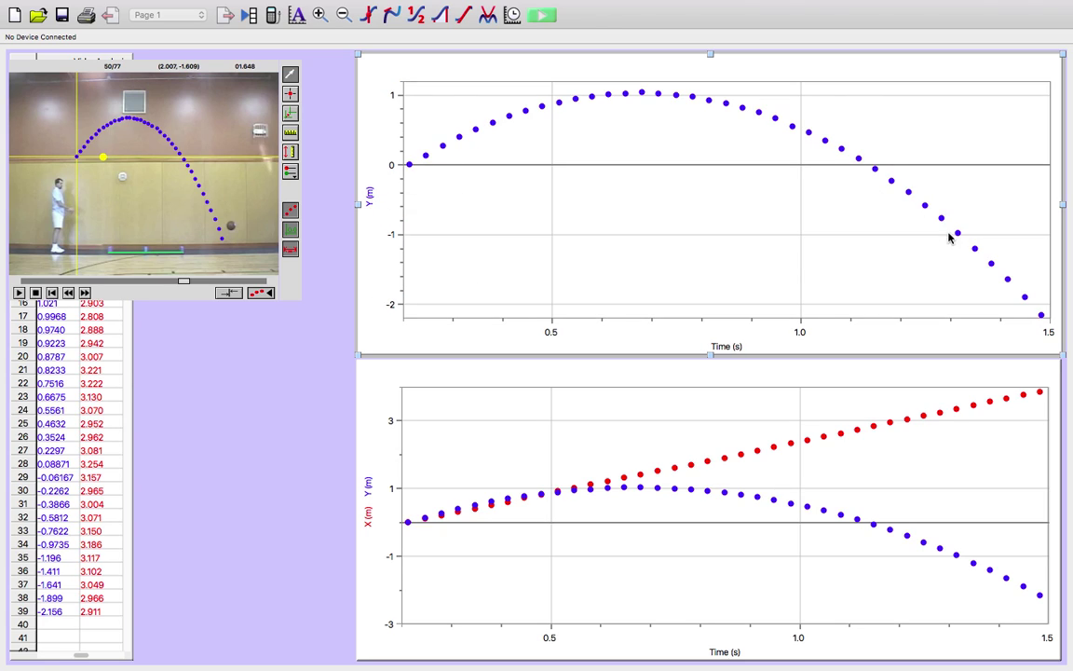
pyautogui.click(367, 503)
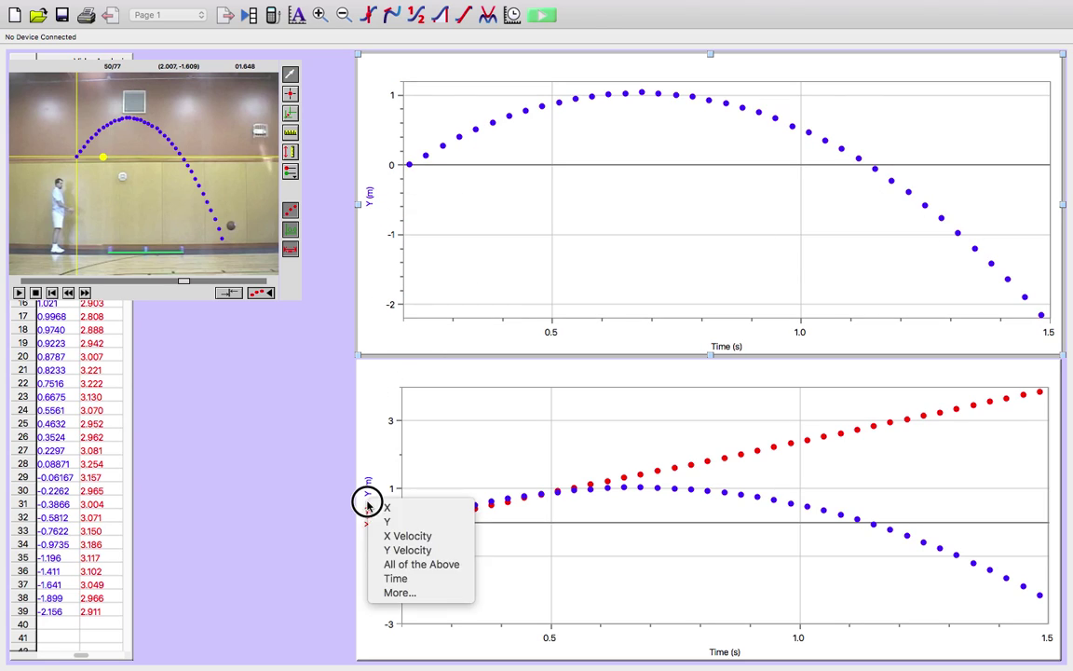
pyautogui.click(405, 551)
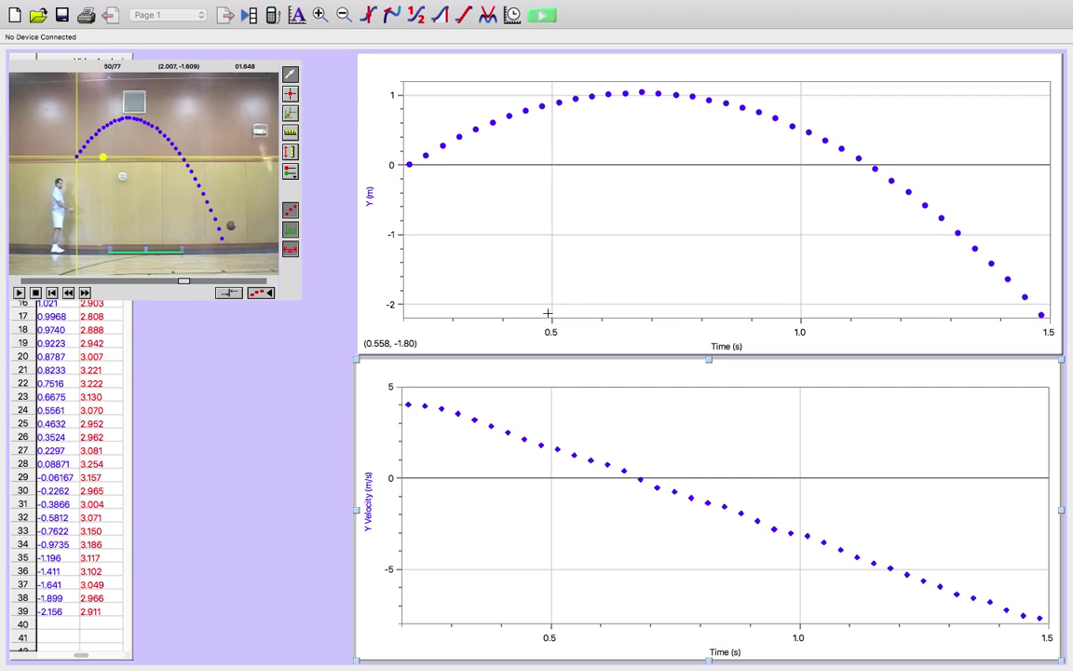
pyautogui.moveTo(357, 360)
pyautogui.mouseDown()
pyautogui.moveTo(401, 362)
pyautogui.moveTo(362, 361)
pyautogui.mouseUp()
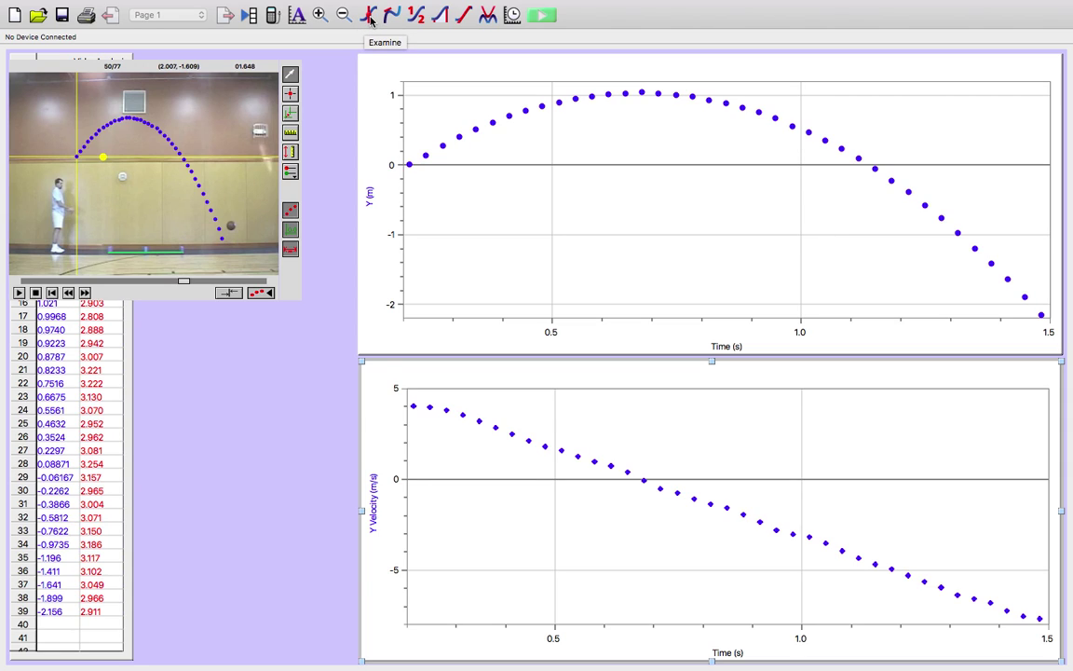
pyautogui.moveTo(341, 3)
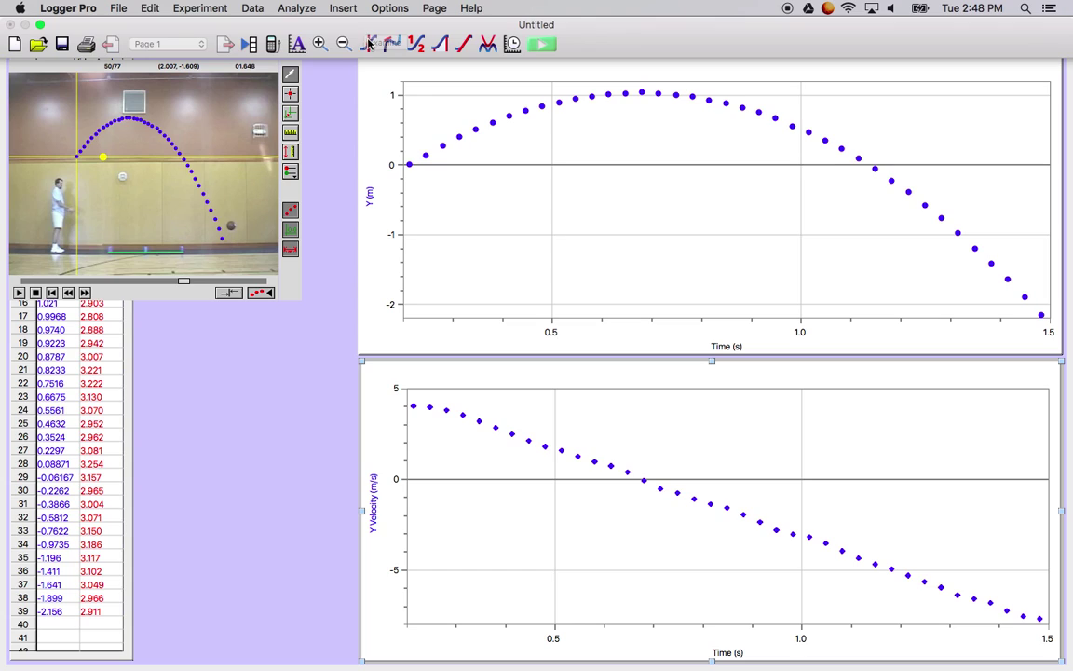
# Turn on Examine readouts and drag across the Y velocity graph to select points for fitting
pyautogui.click(369, 44)
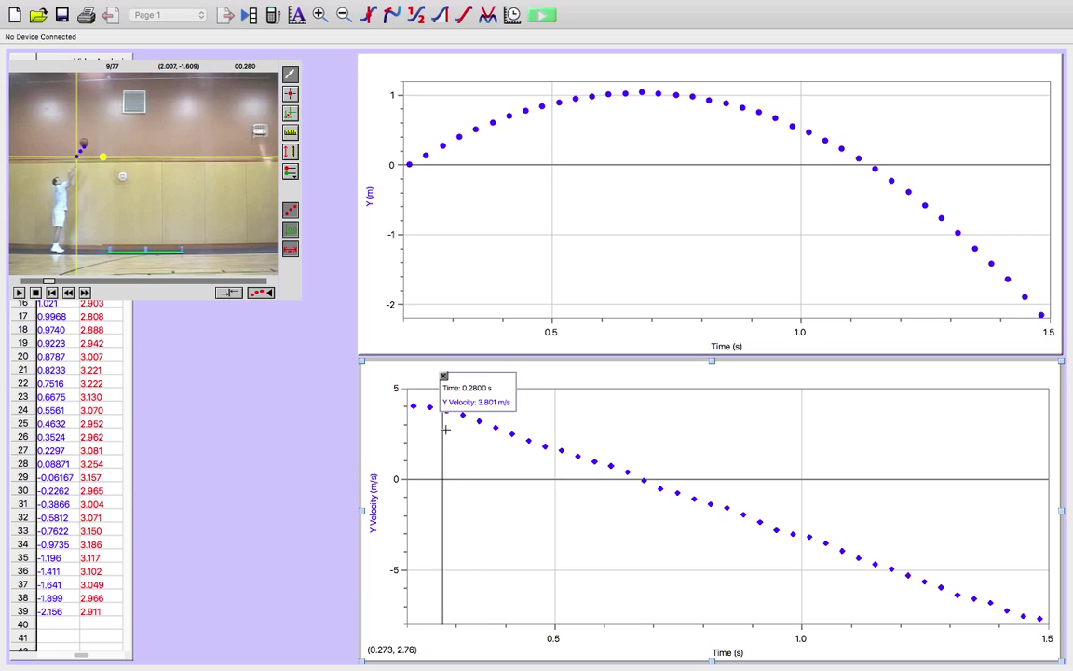
pyautogui.moveTo(441, 433)
pyautogui.mouseDown()
pyautogui.moveTo(683, 529)
pyautogui.moveTo(892, 565)
pyautogui.moveTo(1023, 616)
pyautogui.moveTo(1005, 611)
pyautogui.mouseUp()
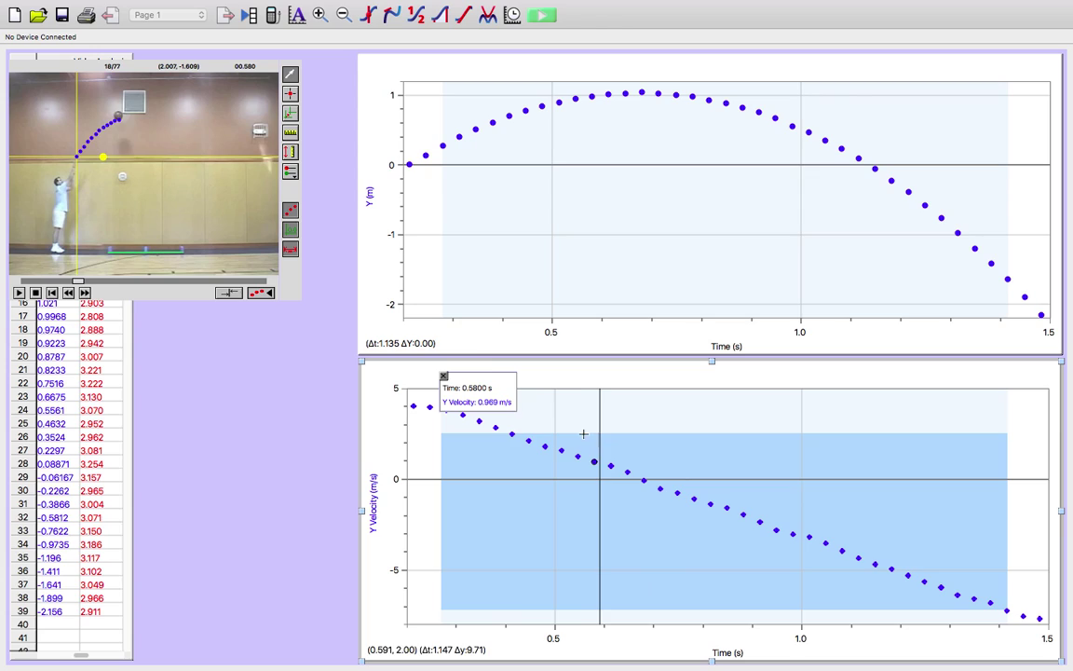
# Fit a line to the selected Y velocity points (slope −9.740 m/s/s), clear the readout, and show all windows
pyautogui.click(465, 16)
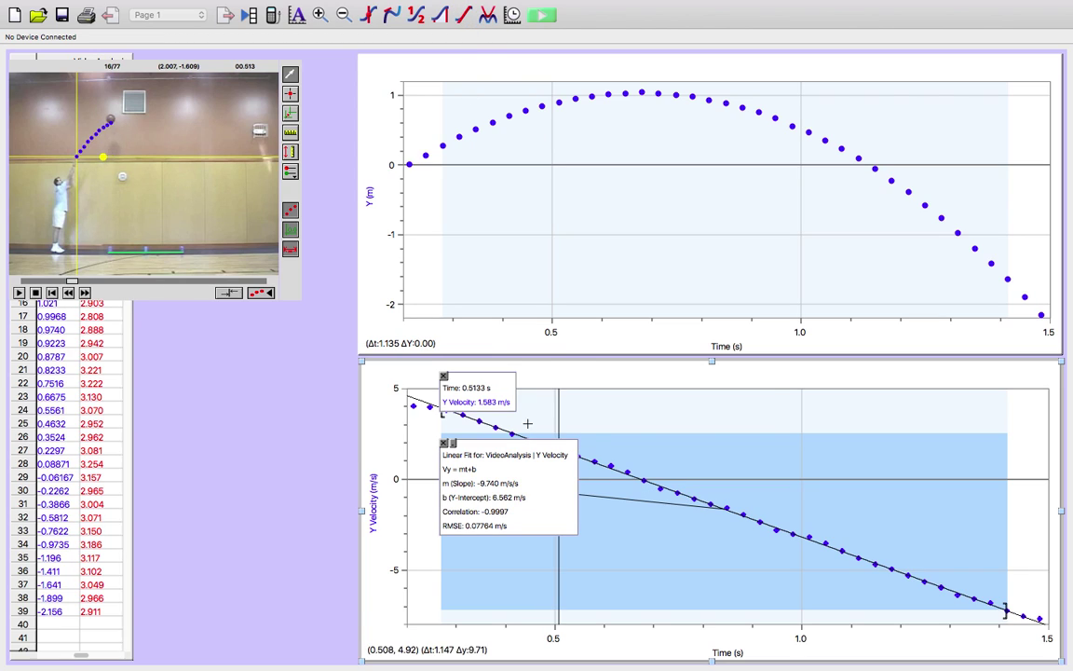
pyautogui.moveTo(506, 460); pyautogui.dragTo(893, 440)
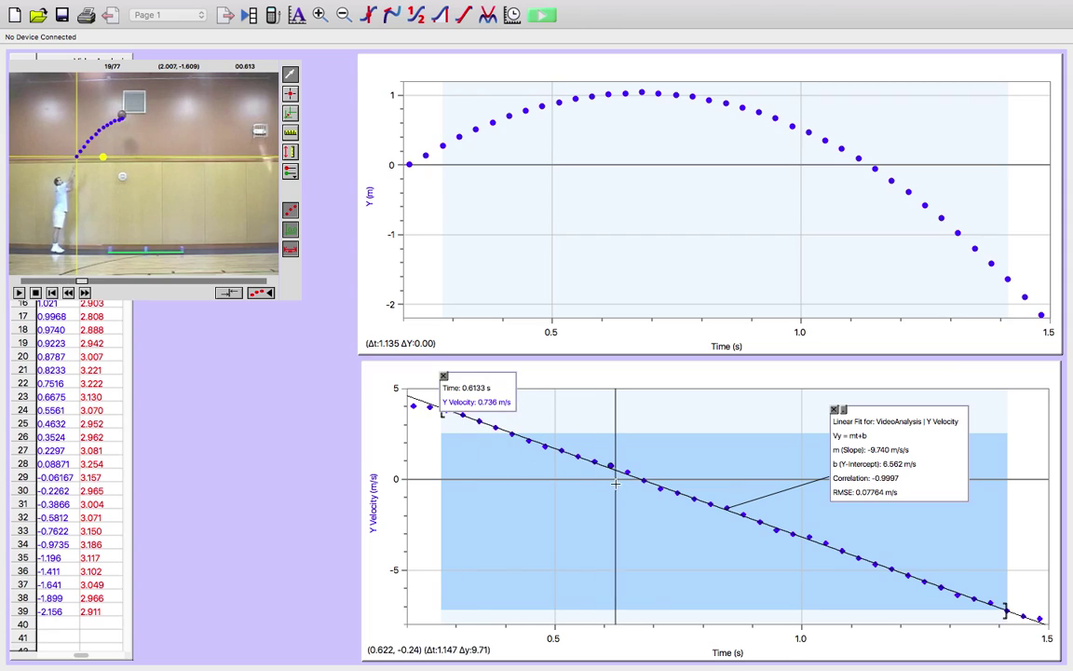
pyautogui.click(444, 378)
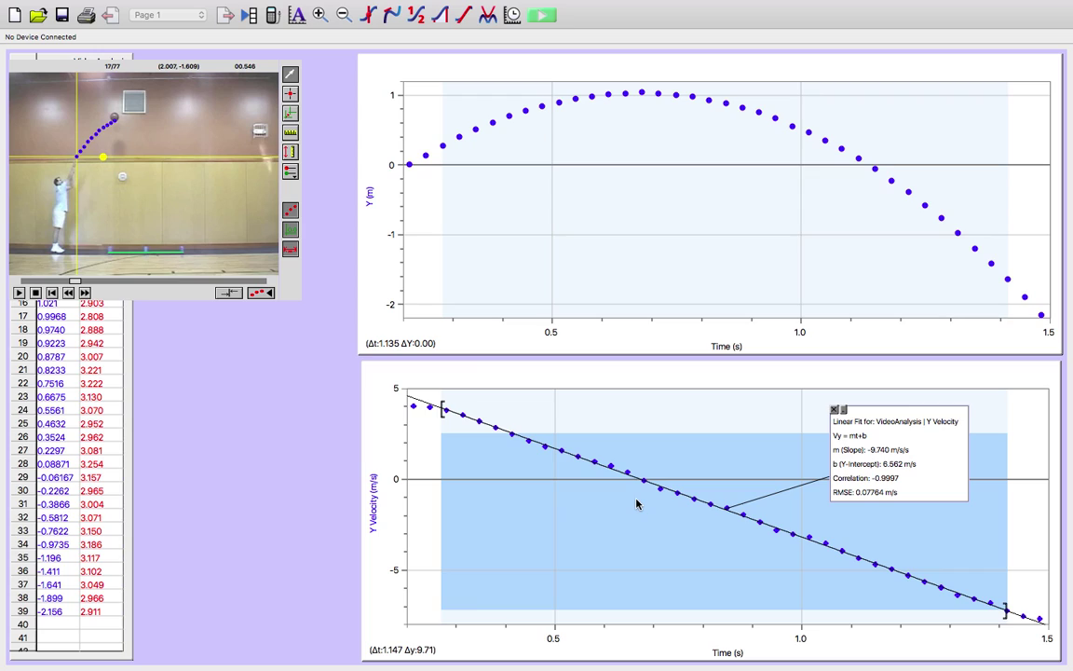
pyautogui.hotkey('ctrl', 'Up')
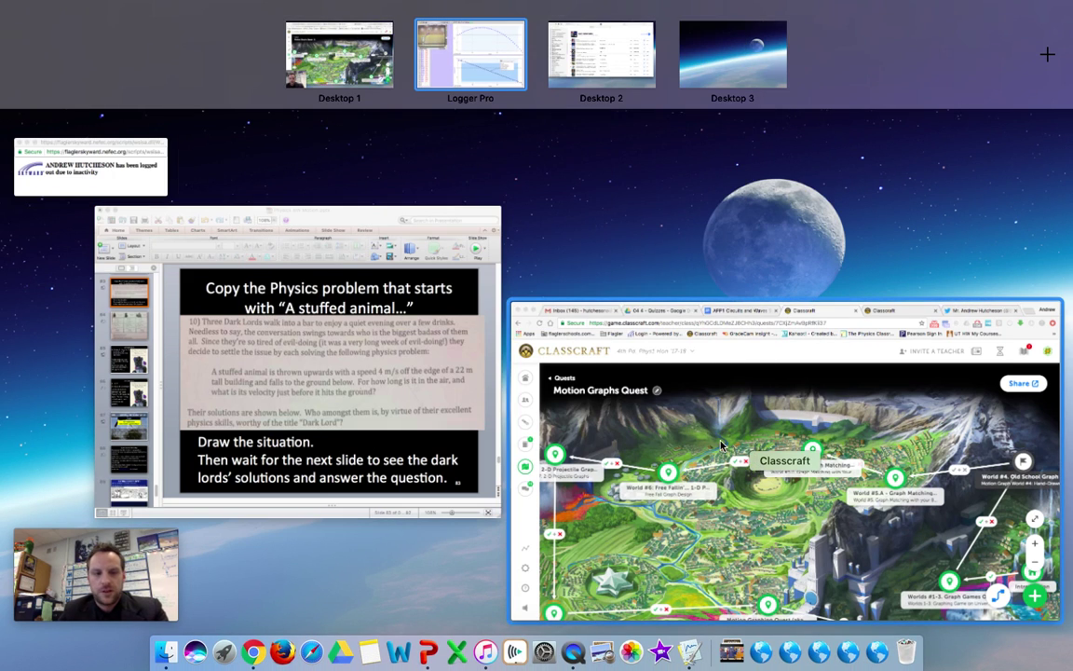
# Search Google in Chrome for 'percent error equation' and preview the first formula image result
pyautogui.click(650, 403)
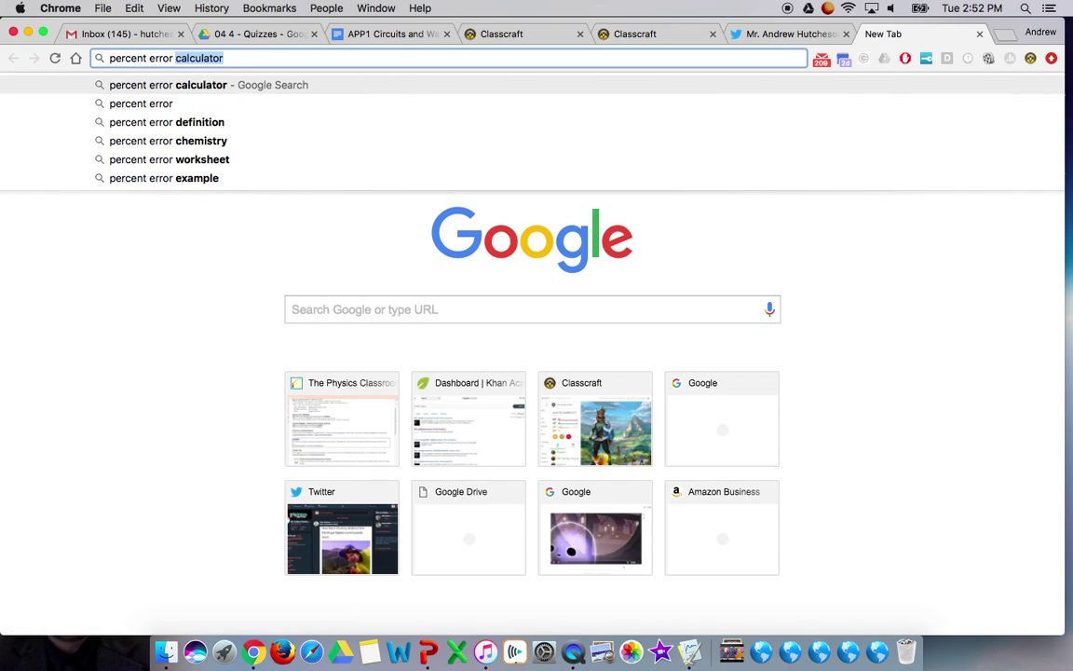
pyautogui.write('ion')
pyautogui.press('Return')
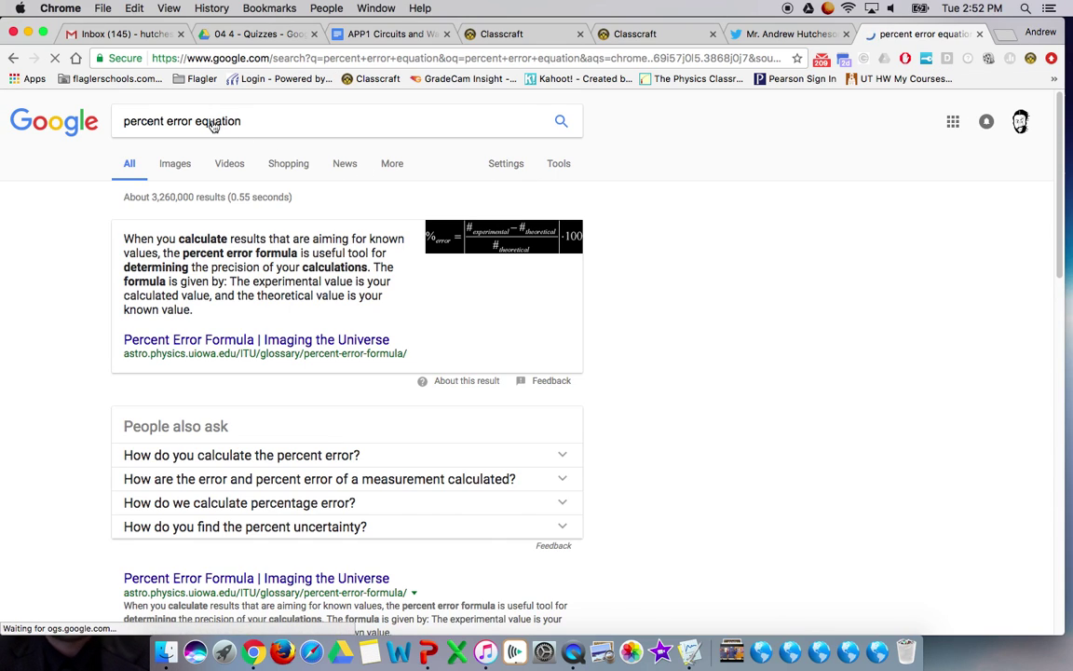
pyautogui.click(176, 166)
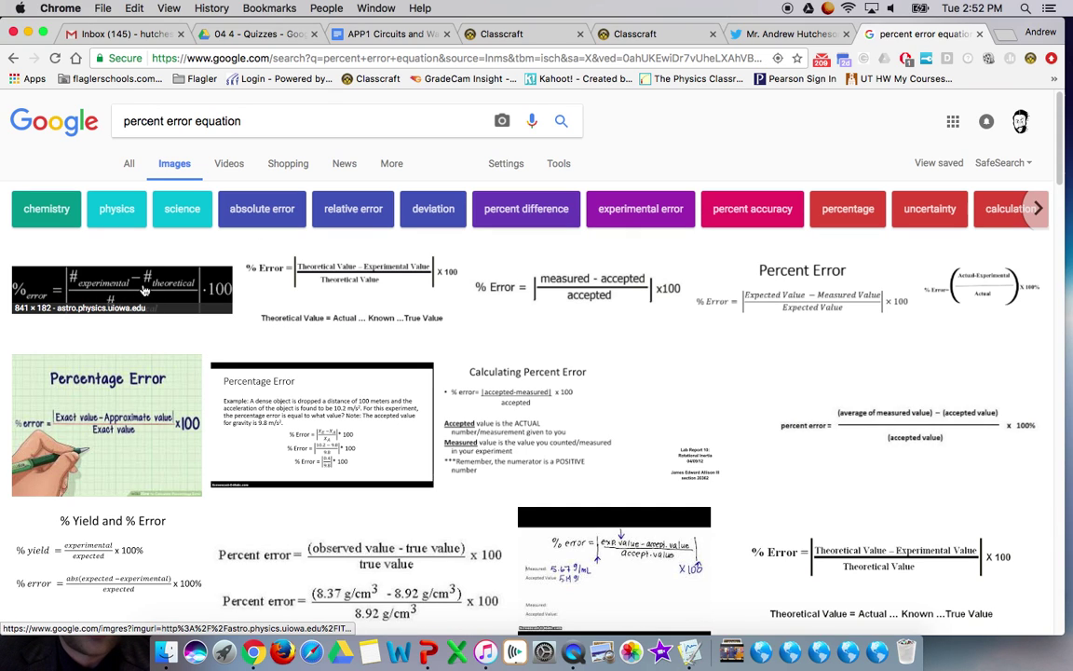
pyautogui.click(128, 264)
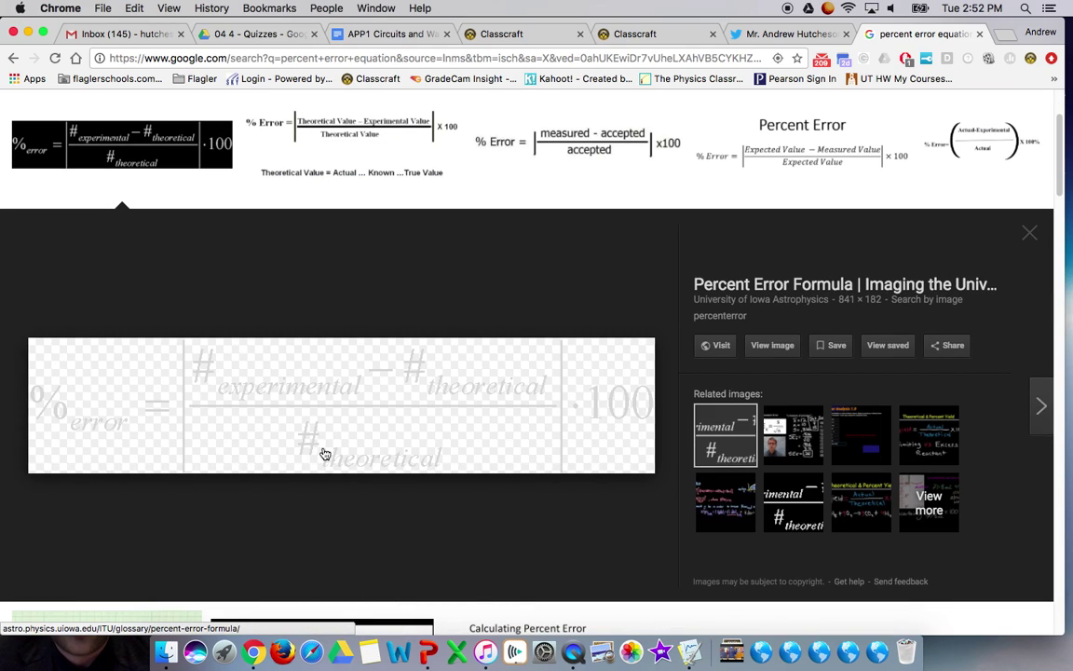
# Preview GMasonOnline's Percentage Error Formula image, then bring up the open-windows overview
pyautogui.click(319, 140)
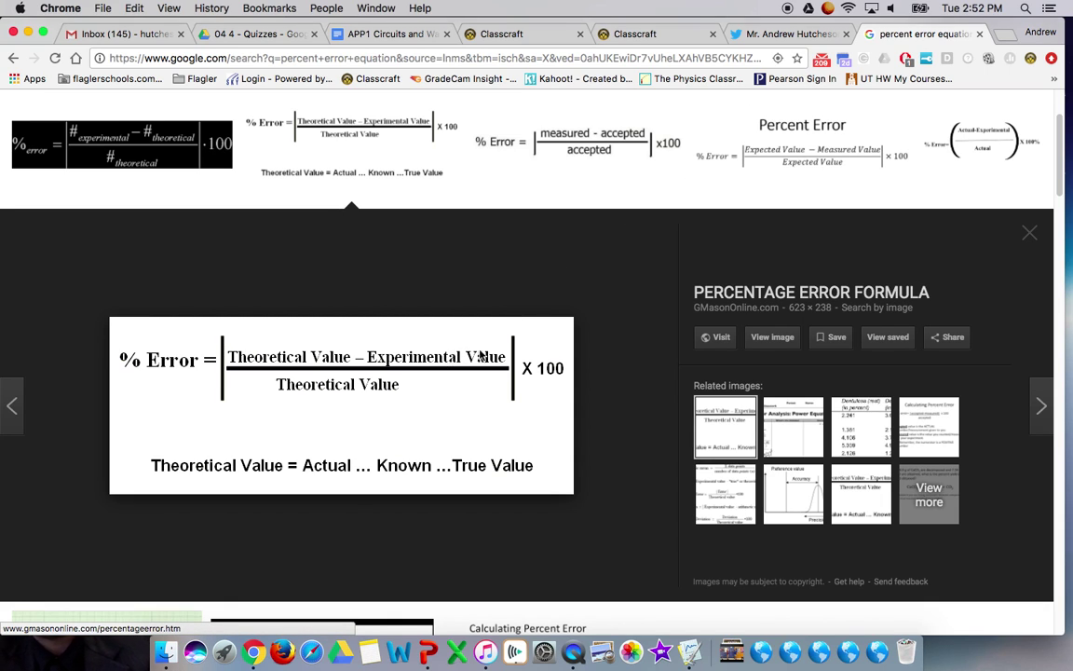
pyautogui.hotkey('ctrl', 'Up')
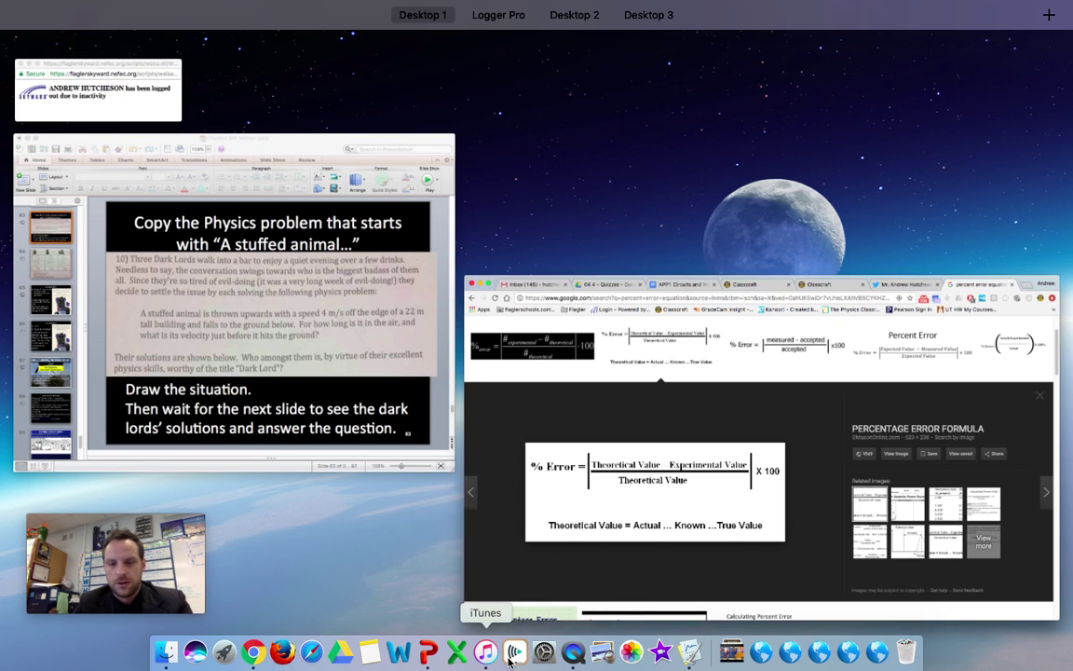
# Check the Logger Pro graphs with the −9.740 m/s/s fit, then return to the windows overview
pyautogui.click(692, 653)
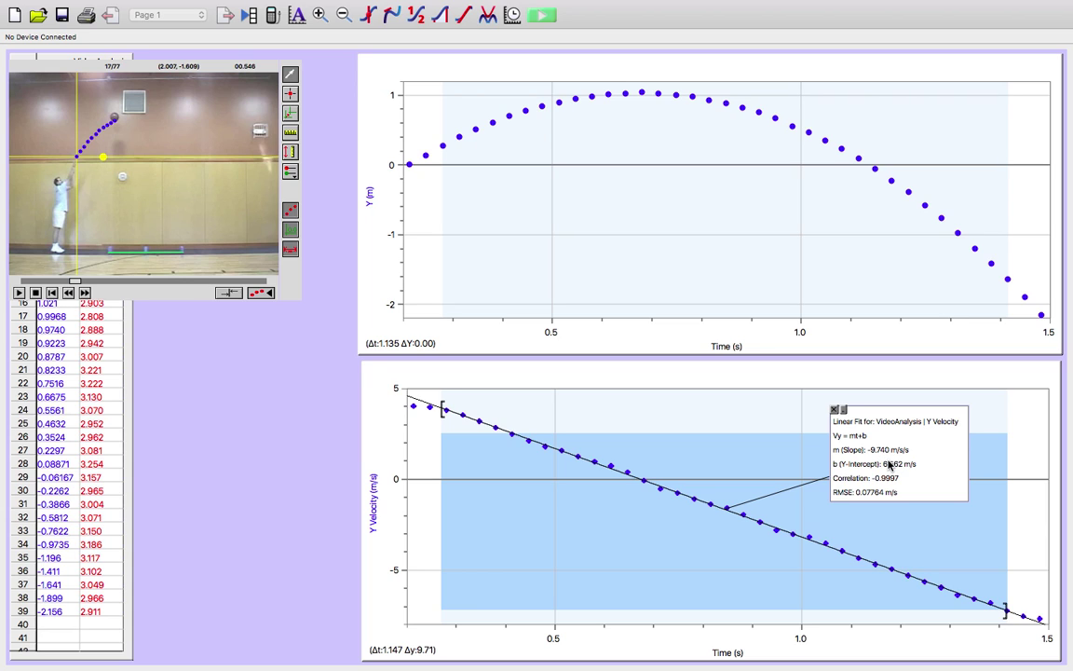
pyautogui.hotkey('ctrl', 'Up')
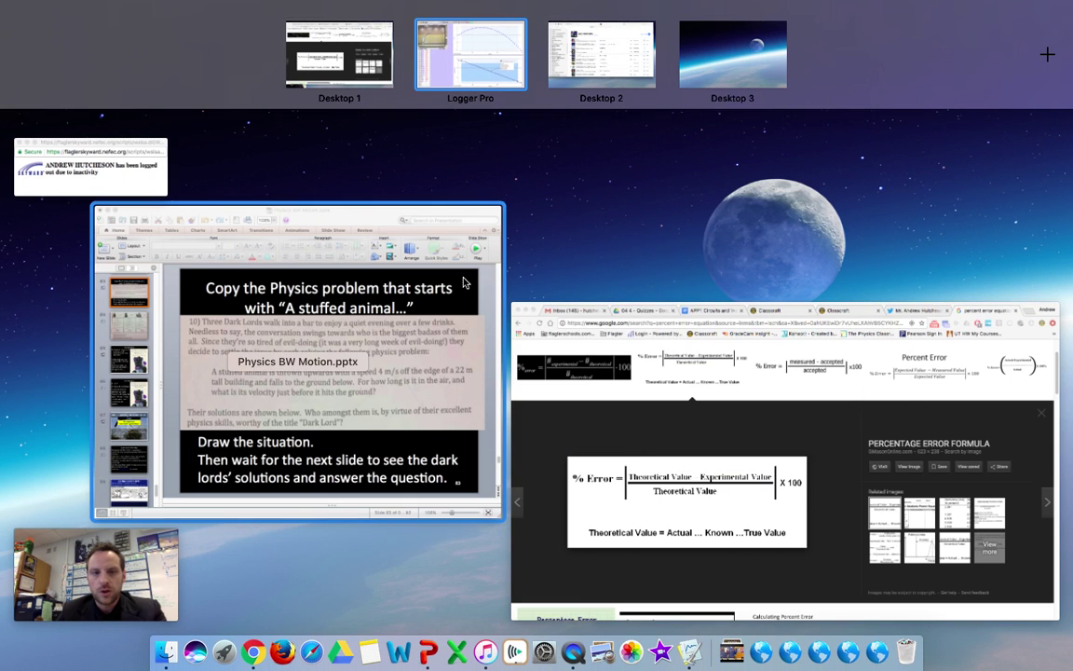
# Bring the Chrome percent error formula preview forward, then reopen the windows overview
pyautogui.click(666, 445)
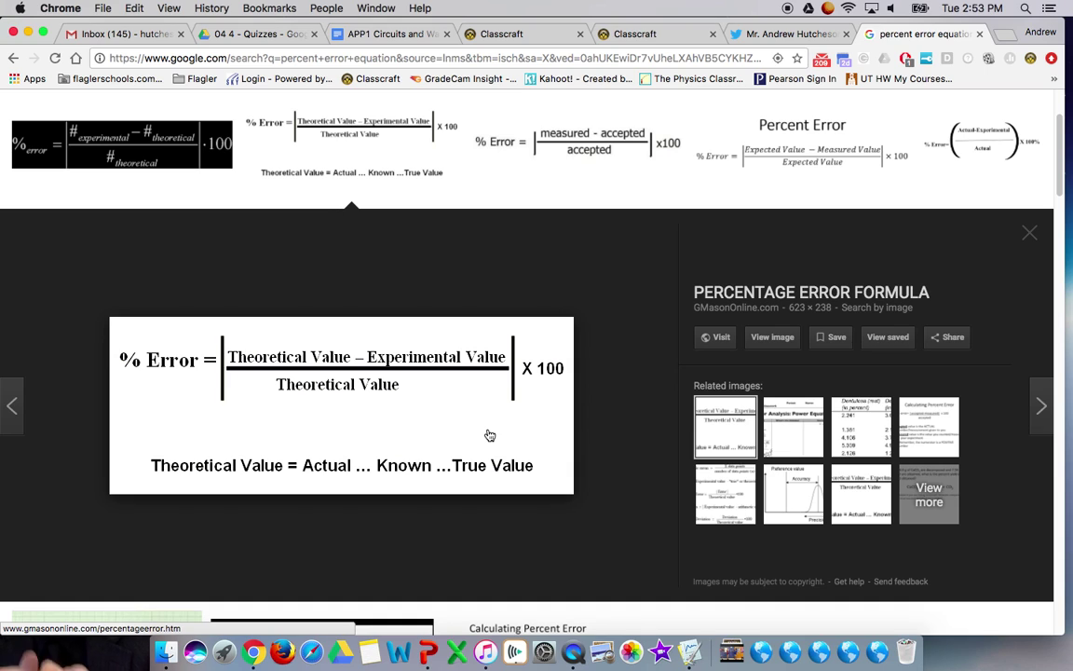
pyautogui.hotkey('ctrl', 'Up')
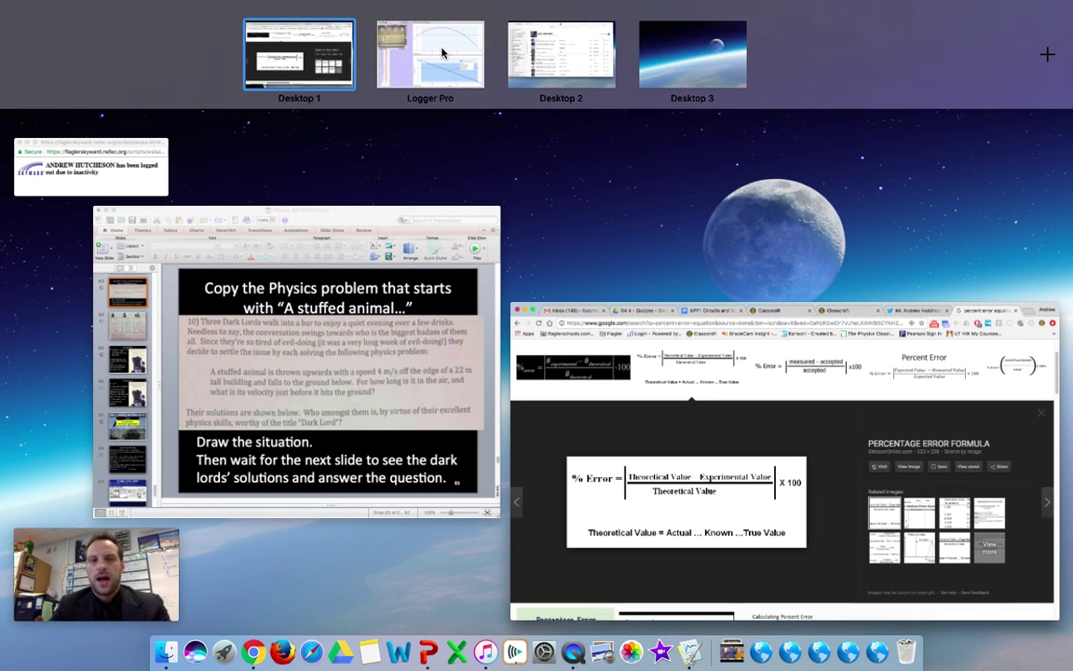
# Return to Logger Pro's graphs showing the −9.740 m/s/s velocity fit
pyautogui.click(442, 53)
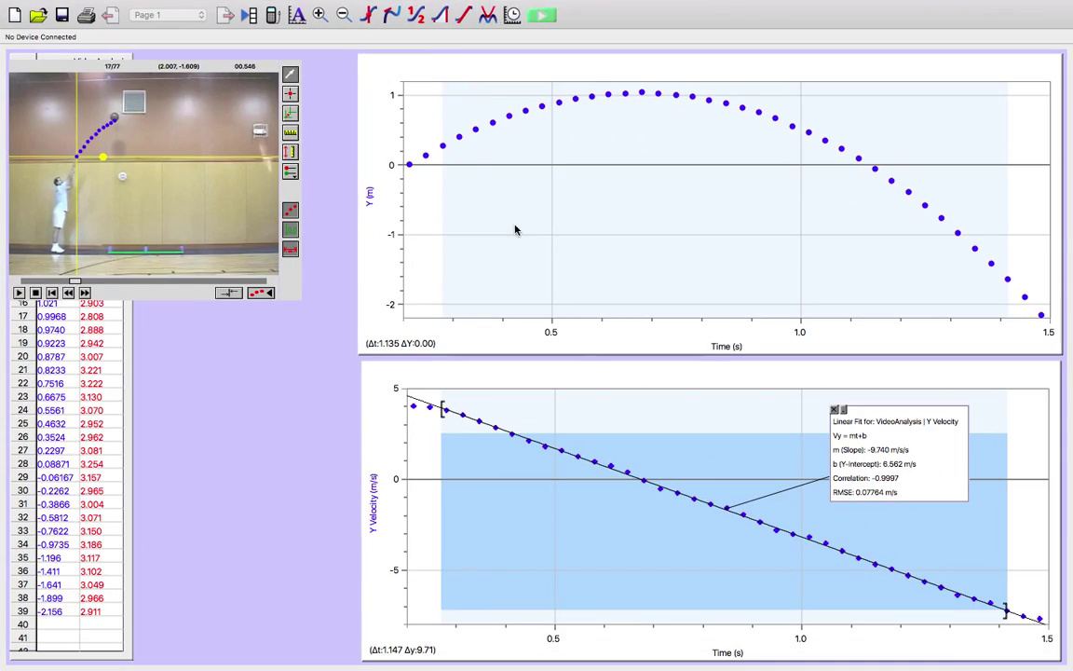